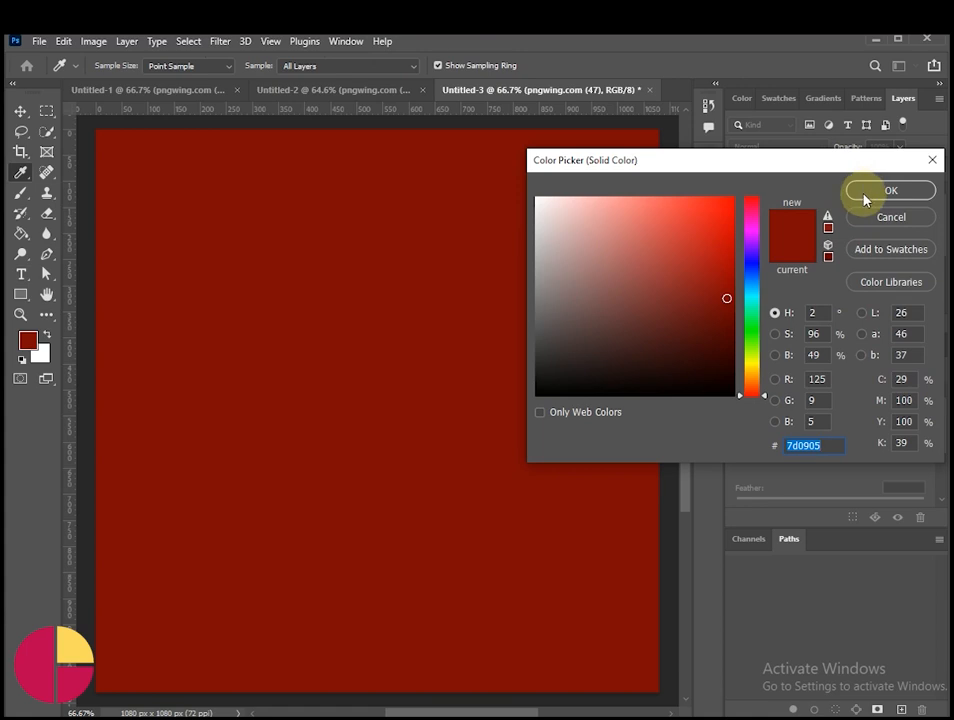
Step: Fill the poster background with a solid 7d0905 dark red layer, placed beneath all the product image layers
{"action": "left_click_drag", "start_coordinate": [854, 204], "coordinate": [856, 300]}
{"action": "scroll", "coordinate": [853, 282], "scroll_direction": "up", "scroll_amount": 2}
{"action": "left_click", "coordinate": [870, 202]}
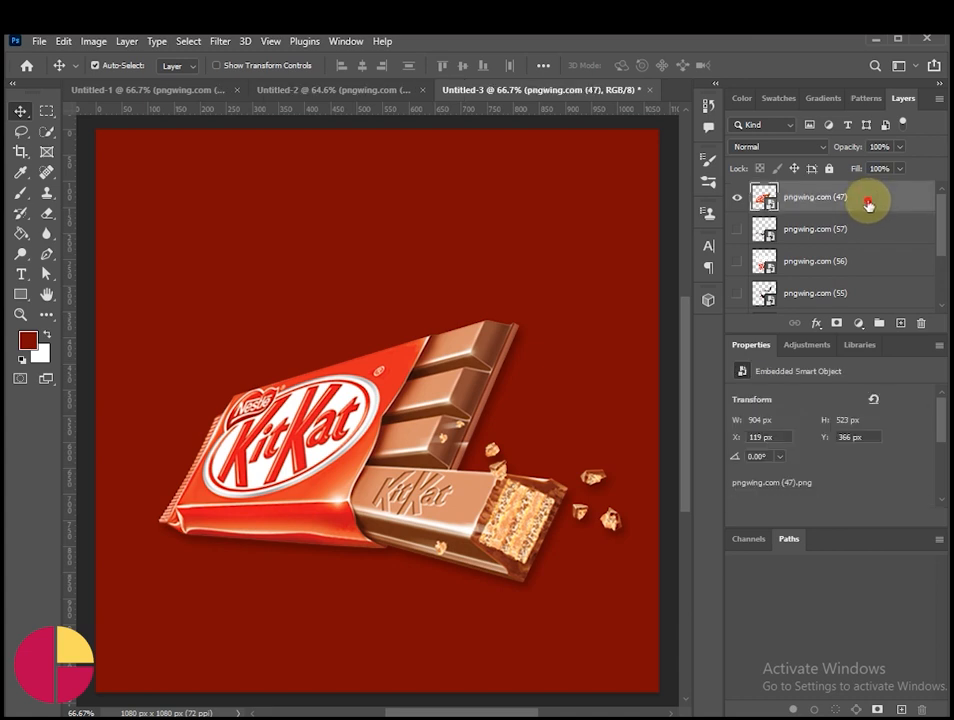
Step: Create a blank layer directly above Color Fill 1 and set the foreground color to c52b26
{"action": "scroll", "coordinate": [855, 240], "scroll_direction": "down", "scroll_amount": 3}
{"action": "left_click", "coordinate": [856, 264]}
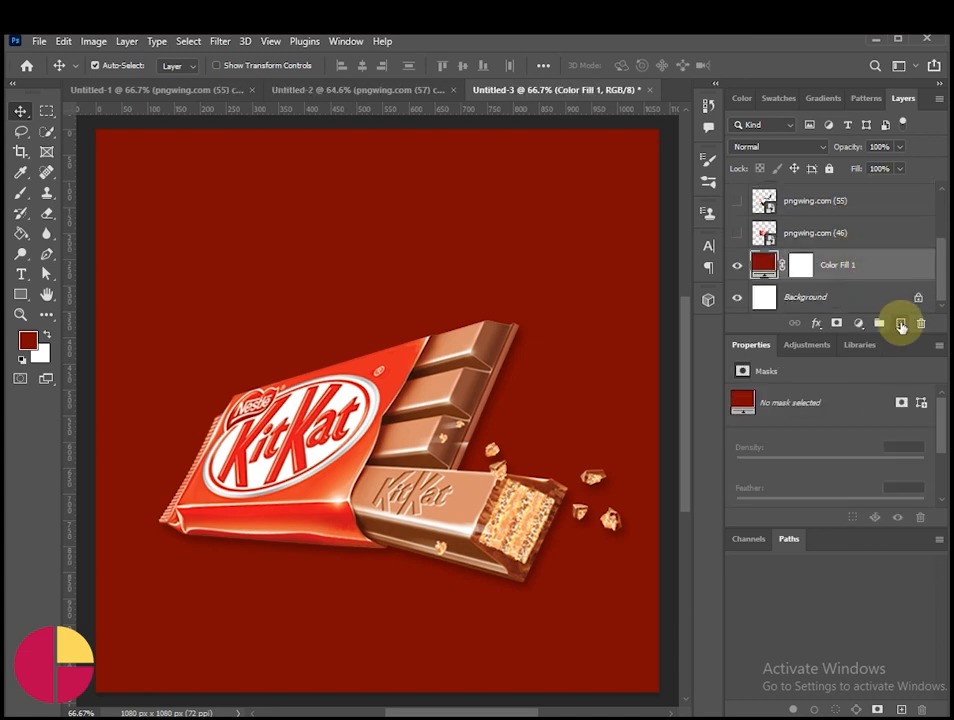
{"action": "left_click", "coordinate": [900, 323]}
{"action": "left_click", "coordinate": [28, 341]}
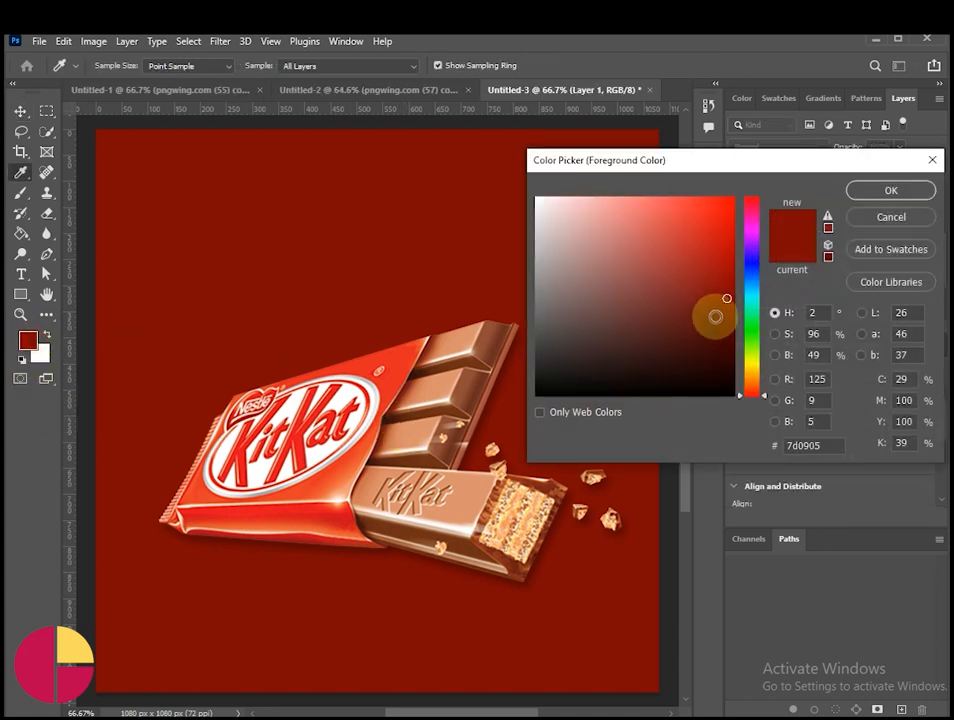
{"action": "left_click_drag", "start_coordinate": [727, 298], "coordinate": [699, 263]}
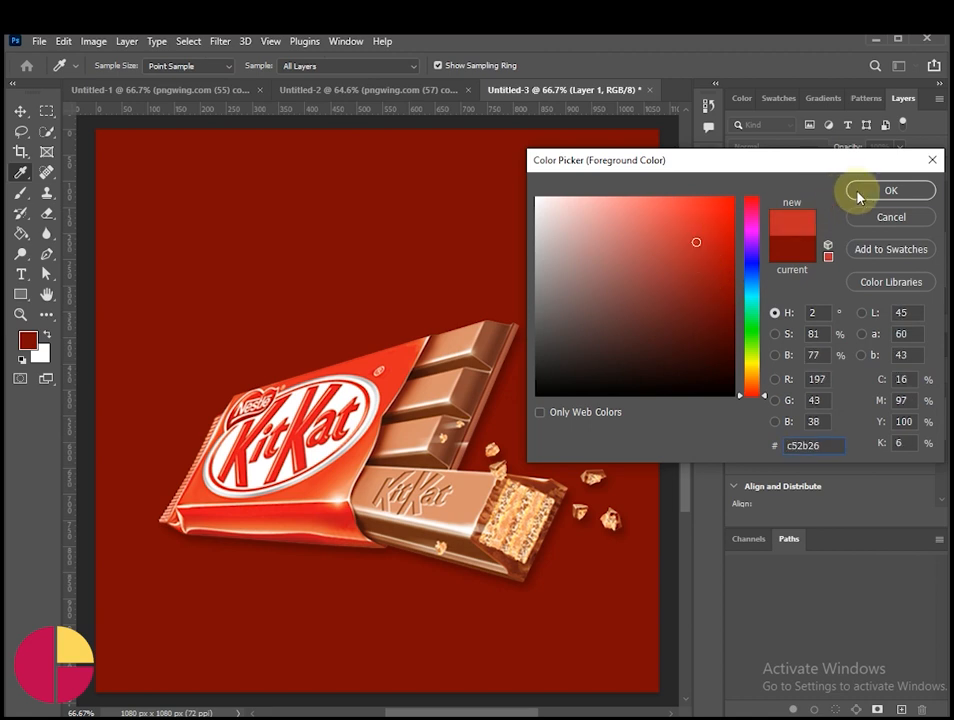
{"action": "left_click", "coordinate": [891, 190]}
Step: Paint a soft red glow in the middle of the canvas on Layer 1 with an 800 px brush
{"action": "key", "text": "b"}
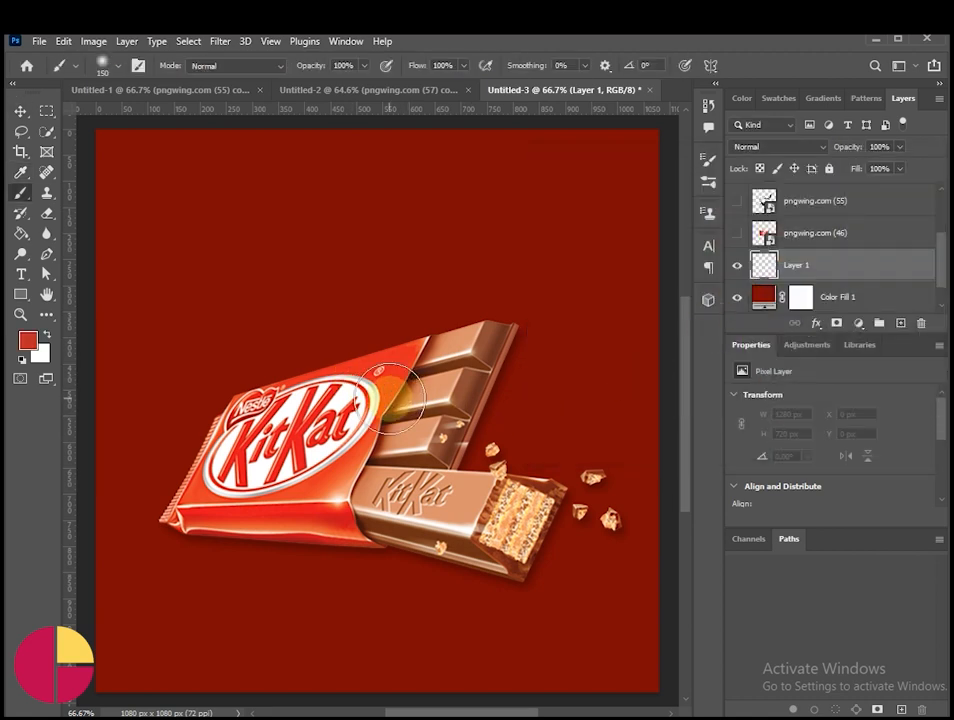
{"action": "key", "text": "bracketright"}
{"action": "key", "text": "bracketright"}
{"action": "key", "text": "bracketright"}
{"action": "key", "text": "bracketright"}
{"action": "key", "text": "bracketright"}
{"action": "key", "text": "bracketright"}
{"action": "key", "text": "bracketright"}
{"action": "key", "text": "bracketright"}
{"action": "key", "text": "bracketright"}
{"action": "key", "text": "bracketright"}
{"action": "key", "text": "bracketright"}
{"action": "left_click", "coordinate": [372, 422]}
{"action": "left_click", "coordinate": [374, 420]}
{"action": "left_click", "coordinate": [21, 109]}
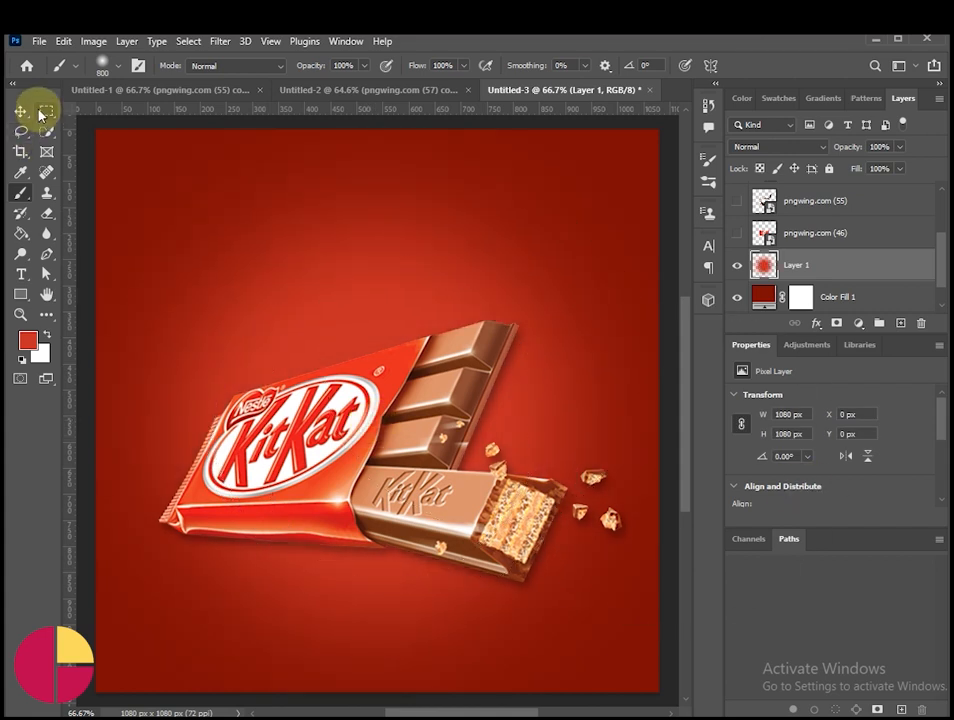
Step: Duplicate the pngwing.com (47) layer, then flip the original horizontally and rotate it to -135.98° behind the copy
{"action": "scroll", "coordinate": [843, 285], "scroll_direction": "up", "scroll_amount": 3}
{"action": "left_click_drag", "start_coordinate": [846, 201], "coordinate": [901, 322]}
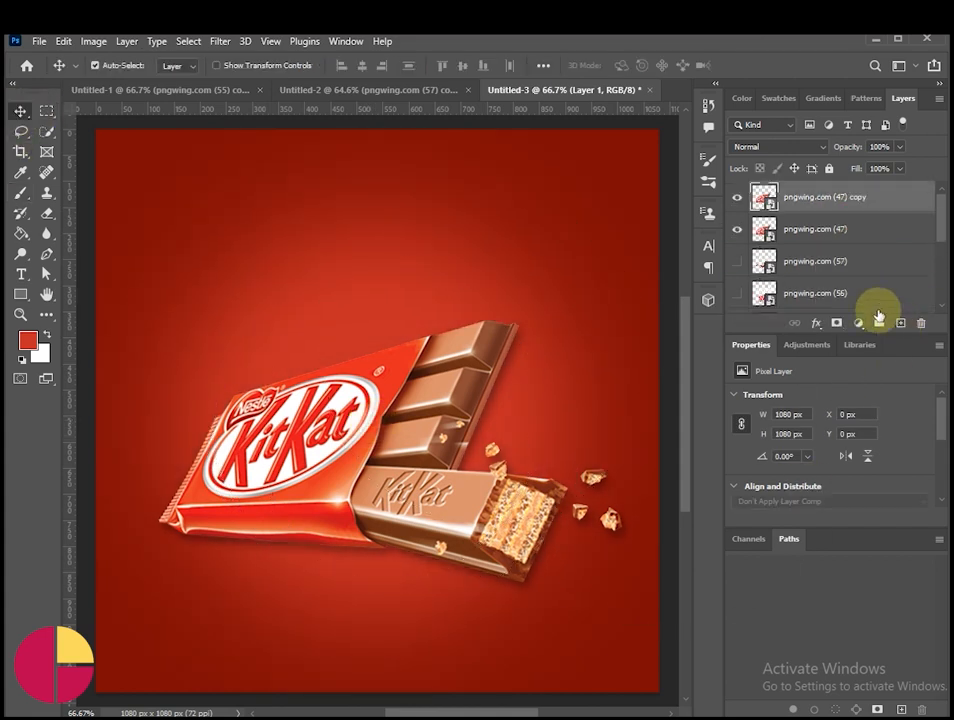
{"action": "left_click", "coordinate": [851, 228]}
{"action": "key", "text": "ctrl+t"}
{"action": "right_click", "coordinate": [423, 378]}
{"action": "left_click", "coordinate": [470, 662]}
{"action": "left_click_drag", "start_coordinate": [641, 528], "coordinate": [544, 601]}
{"action": "left_click_drag", "start_coordinate": [483, 629], "coordinate": [408, 545]}
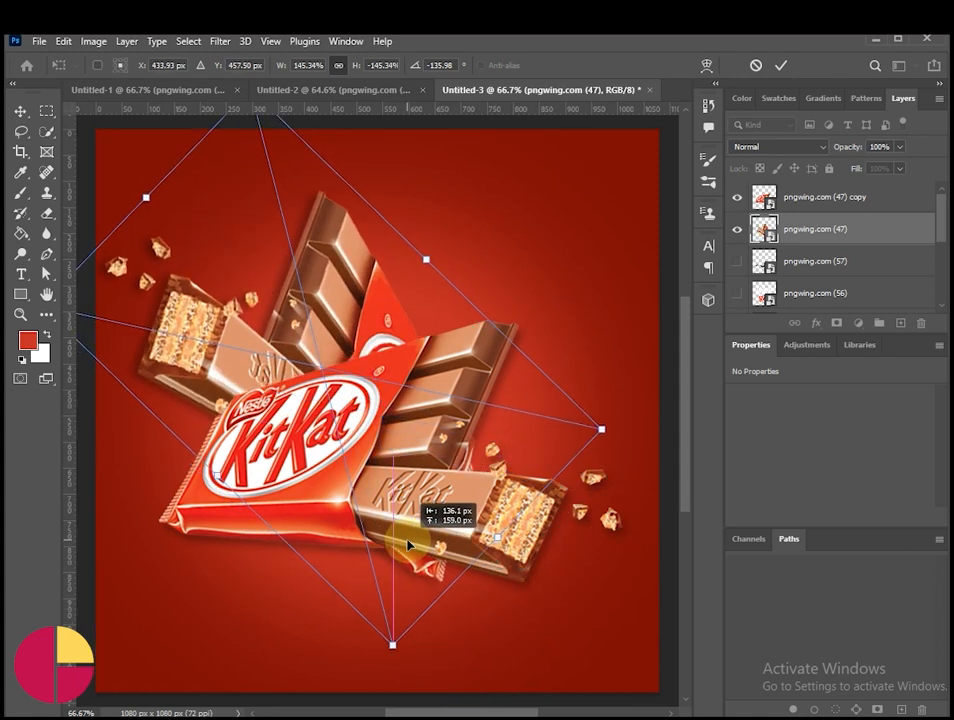
{"action": "left_click_drag", "start_coordinate": [347, 343], "coordinate": [333, 368]}
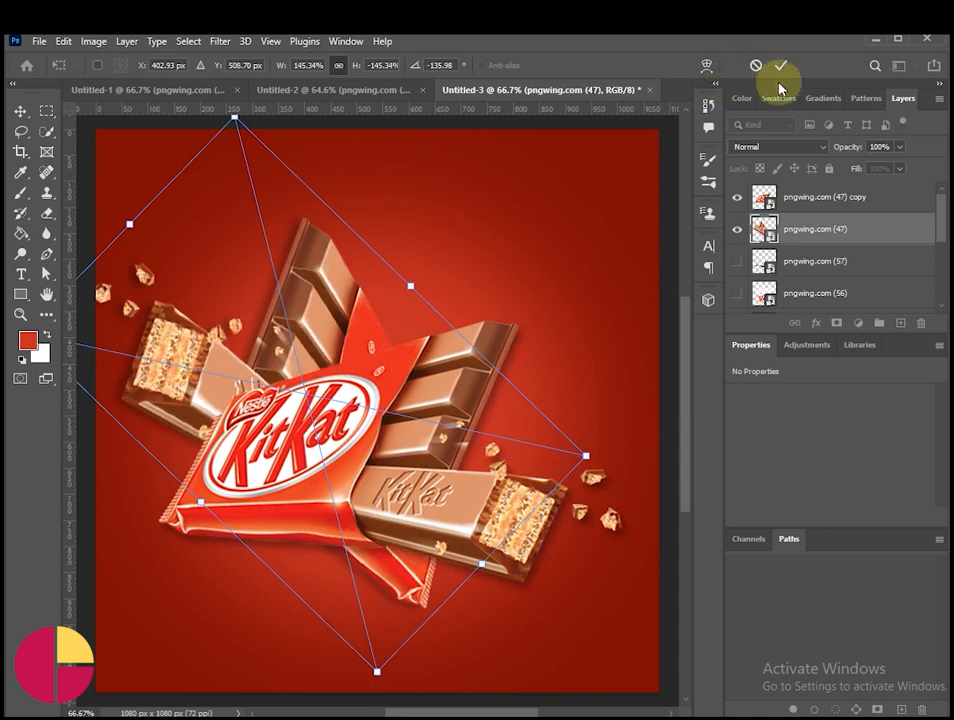
{"action": "left_click", "coordinate": [779, 72]}
Step: Scale both pngwing.com (47) layers together to about 129.5% and center the pair on the canvas
{"action": "left_click", "coordinate": [775, 197], "text": "shift"}
{"action": "key", "text": "ctrl+t"}
{"action": "left_click_drag", "start_coordinate": [349, 208], "coordinate": [351, 254]}
{"action": "left_click_drag", "start_coordinate": [336, 409], "coordinate": [396, 407]}
{"action": "left_click", "coordinate": [779, 66]}
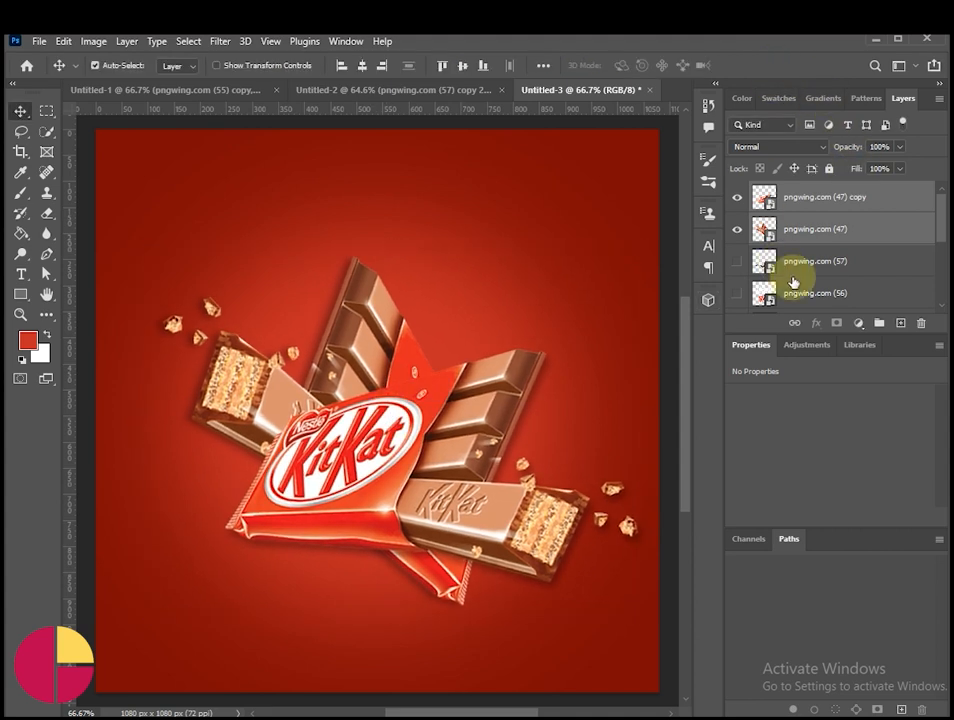
Step: Show the pngwing.com (46) wrapper layer and place it behind the chocolate bars in the upper right of the canvas
{"action": "left_click", "coordinate": [737, 293]}
{"action": "left_click", "coordinate": [737, 293]}
{"action": "scroll", "coordinate": [735, 292], "scroll_direction": "down", "scroll_amount": 2}
{"action": "left_click", "coordinate": [737, 293]}
{"action": "left_click_drag", "start_coordinate": [480, 348], "coordinate": [552, 269]}
{"action": "key", "text": "ctrl+t"}
{"action": "left_click_drag", "start_coordinate": [583, 333], "coordinate": [532, 356]}
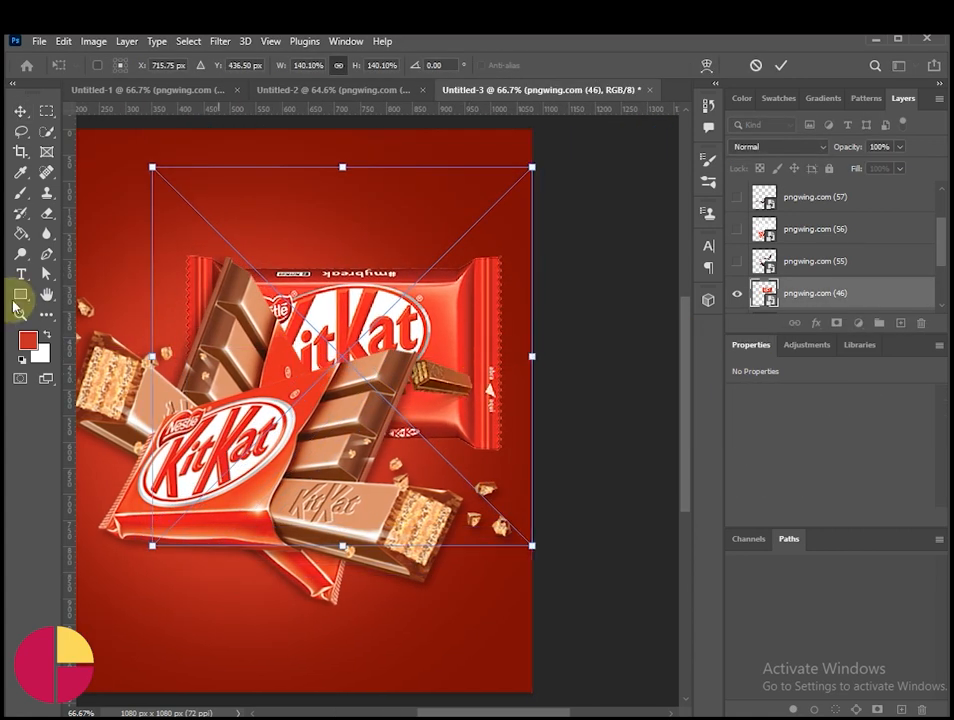
{"action": "left_click", "coordinate": [43, 298]}
{"action": "left_click_drag", "start_coordinate": [275, 377], "coordinate": [396, 397]}
{"action": "left_click_drag", "start_coordinate": [596, 363], "coordinate": [558, 337]}
Step: Distort the pngwing.com (46) wrapper by its corners into a tilted perspective of about 578 by 438 px
{"action": "right_click", "coordinate": [553, 319]}
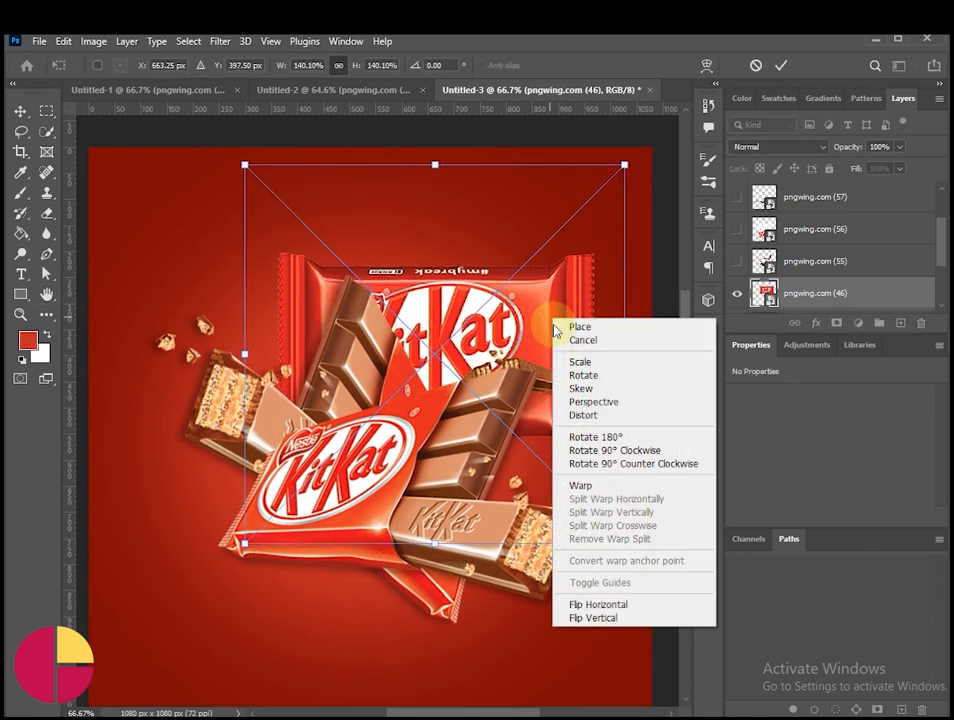
{"action": "left_click", "coordinate": [566, 416]}
{"action": "left_click_drag", "start_coordinate": [630, 553], "coordinate": [664, 632]}
{"action": "left_click_drag", "start_coordinate": [624, 164], "coordinate": [674, 161]}
{"action": "left_click_drag", "start_coordinate": [245, 164], "coordinate": [301, 160]}
{"action": "left_click_drag", "start_coordinate": [250, 556], "coordinate": [364, 527]}
{"action": "left_click_drag", "start_coordinate": [288, 160], "coordinate": [373, 160]}
{"action": "left_click_drag", "start_coordinate": [664, 637], "coordinate": [639, 692]}
{"action": "left_click_drag", "start_coordinate": [639, 162], "coordinate": [673, 188]}
{"action": "left_click_drag", "start_coordinate": [598, 688], "coordinate": [613, 575]}
{"action": "left_click", "coordinate": [783, 62]}
Step: Move the tilted wrapper inward so that it lies fully inside the canvas's right edge
{"action": "key", "text": "h"}
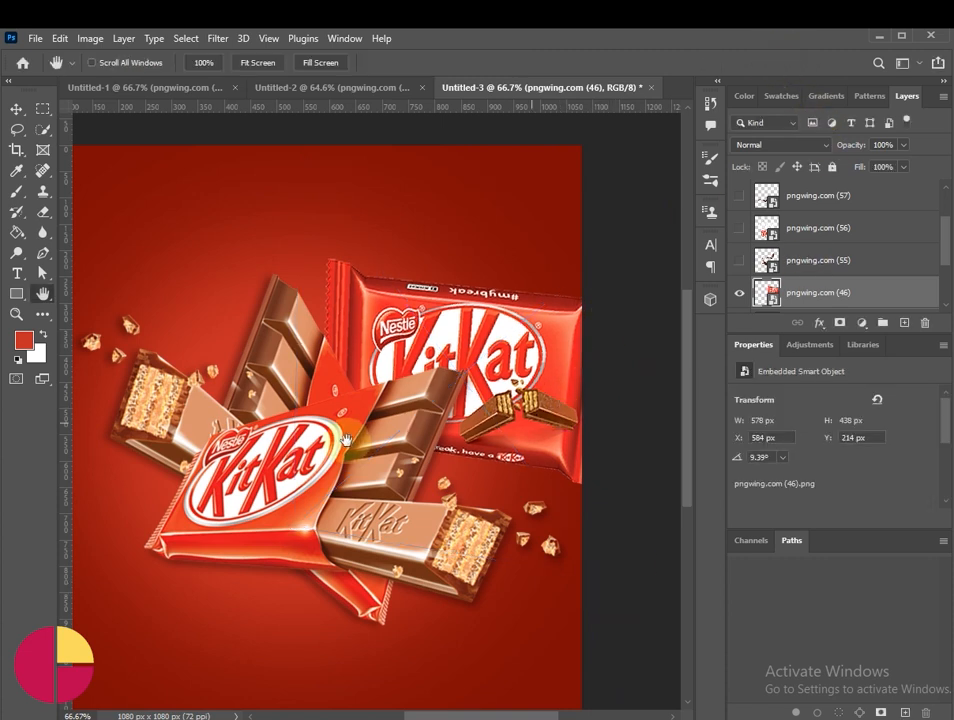
{"action": "left_click_drag", "start_coordinate": [349, 438], "coordinate": [374, 405]}
{"action": "key", "text": "v"}
{"action": "left_click_drag", "start_coordinate": [565, 380], "coordinate": [586, 364]}
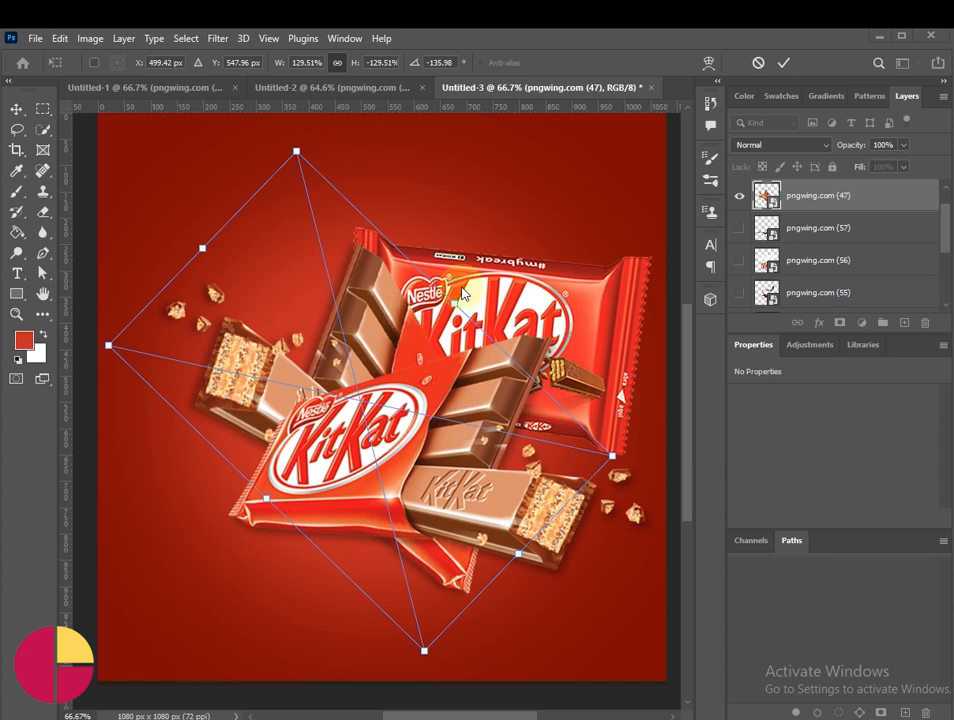
Step: Rotate the rear pngwing.com (47) bar to -120.30° and nudge it and the wrapper closer together
{"action": "left_click_drag", "start_coordinate": [464, 302], "coordinate": [394, 332]}
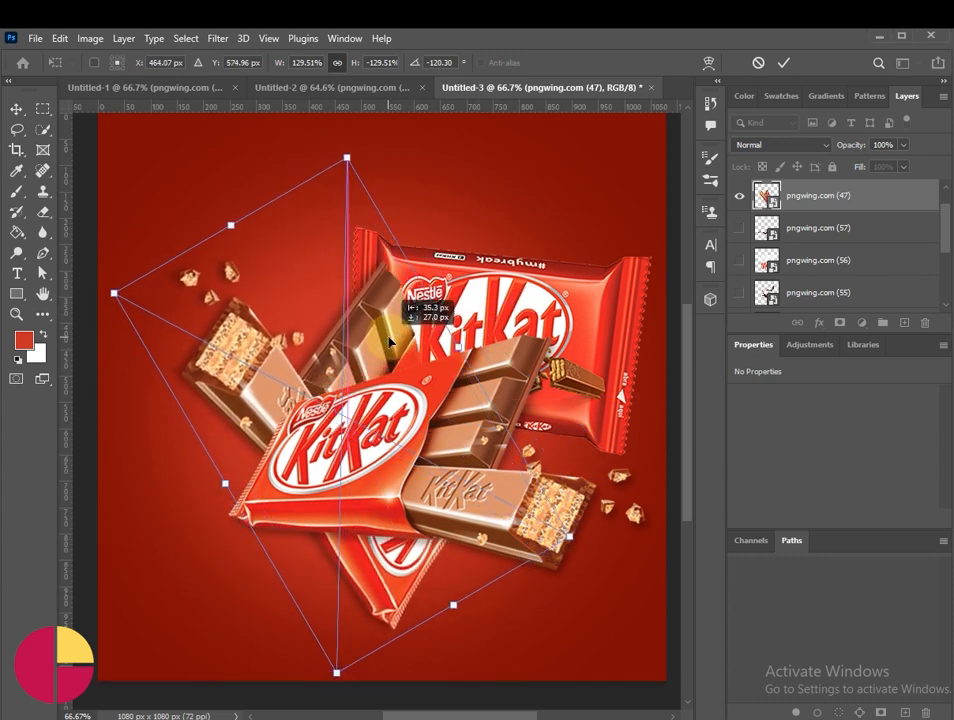
{"action": "left_click", "coordinate": [784, 63]}
{"action": "mouse_move", "coordinate": [583, 365]}
{"action": "left_mouse_down"}
{"action": "mouse_move", "coordinate": [574, 312]}
{"action": "mouse_move", "coordinate": [567, 358]}
{"action": "left_mouse_up"}
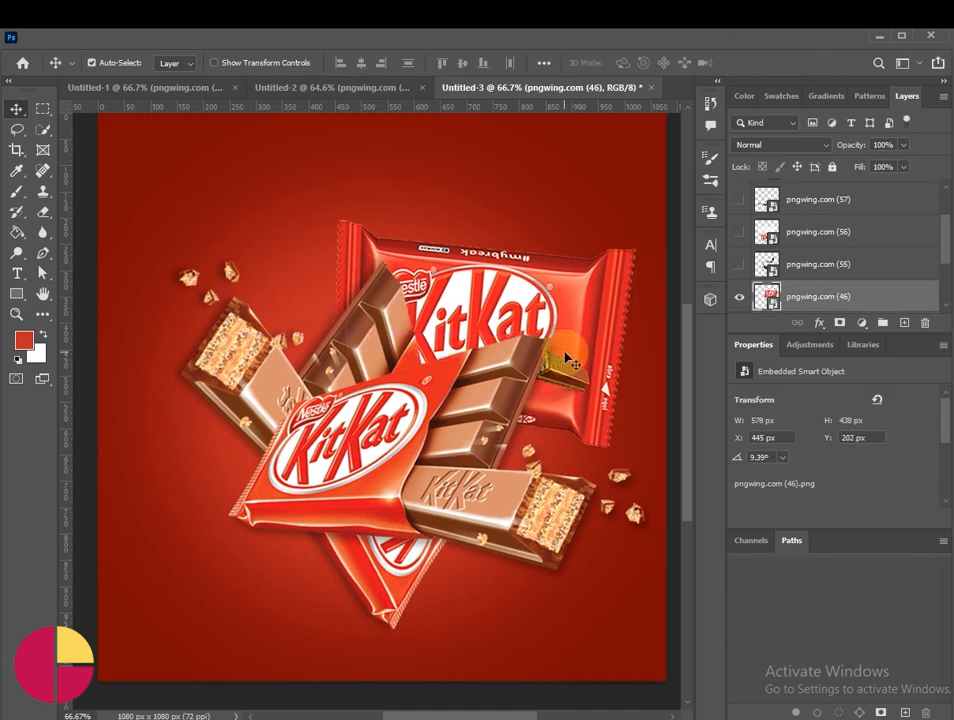
{"action": "left_click_drag", "start_coordinate": [437, 390], "coordinate": [388, 338]}
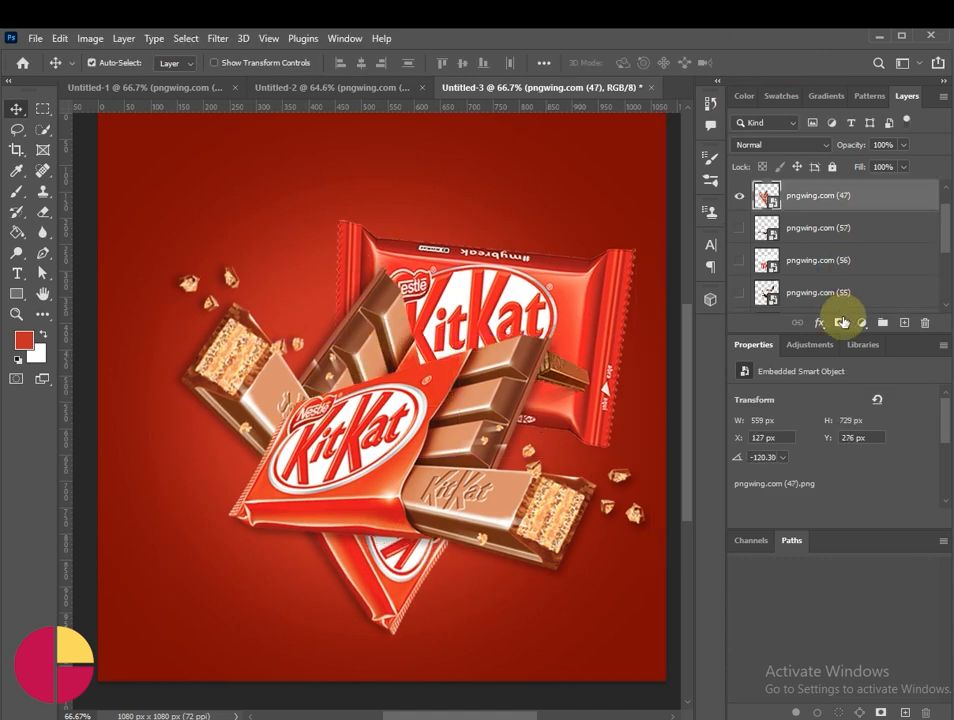
Step: Add a layer mask to the rear pngwing.com (47) bar and paint black to hide its wrapper end below the front bar
{"action": "left_click", "coordinate": [839, 323]}
{"action": "left_click", "coordinate": [16, 193]}
{"action": "key", "text": "bracketleft"}
{"action": "key", "text": "bracketleft"}
{"action": "key", "text": "bracketleft"}
{"action": "key", "text": "bracketleft"}
{"action": "key", "text": "bracketleft"}
{"action": "key", "text": "bracketleft"}
{"action": "key", "text": "bracketleft"}
{"action": "key", "text": "bracketleft"}
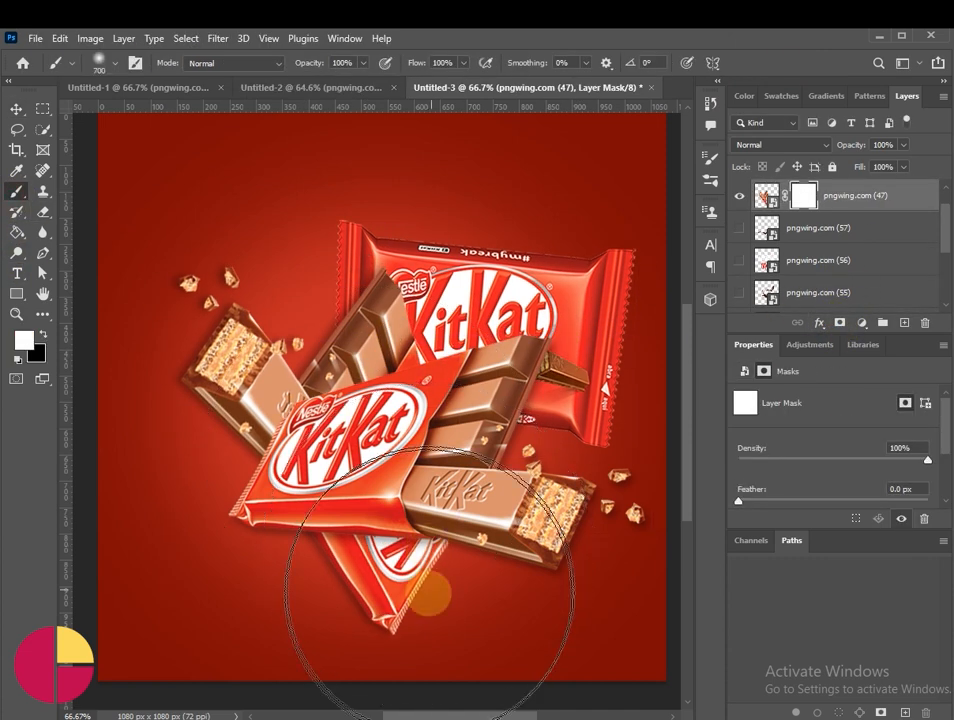
{"action": "left_click", "coordinate": [43, 334]}
{"action": "mouse_move", "coordinate": [362, 596]}
{"action": "left_mouse_down"}
{"action": "mouse_move", "coordinate": [402, 605]}
{"action": "mouse_move", "coordinate": [404, 560]}
{"action": "mouse_move", "coordinate": [371, 558]}
{"action": "mouse_move", "coordinate": [364, 605]}
{"action": "mouse_move", "coordinate": [349, 602]}
{"action": "mouse_move", "coordinate": [384, 570]}
{"action": "mouse_move", "coordinate": [452, 565]}
{"action": "mouse_move", "coordinate": [424, 558]}
{"action": "mouse_move", "coordinate": [443, 602]}
{"action": "left_mouse_up"}
{"action": "left_click", "coordinate": [22, 109]}
Step: Give the front bar a Multiply drop shadow with 88% opacity, -98° angle, 26 px distance, 19% spread and 51 px size
{"action": "key", "text": "ctrl+j"}
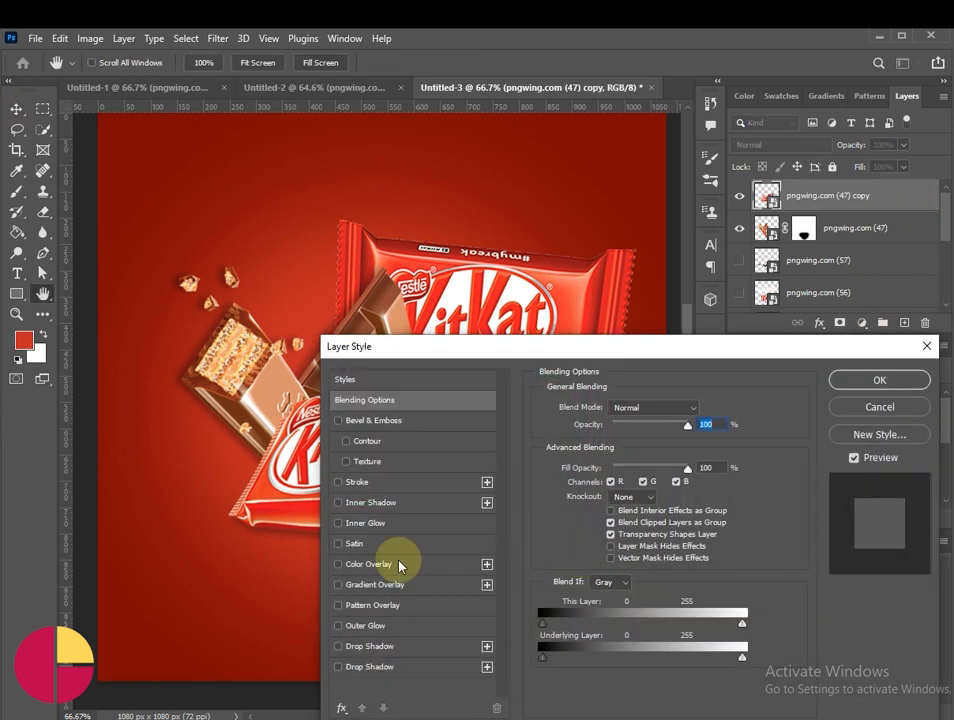
{"action": "left_click", "coordinate": [392, 671]}
{"action": "left_click_drag", "start_coordinate": [547, 350], "coordinate": [359, 526]}
{"action": "left_click_drag", "start_coordinate": [541, 405], "coordinate": [547, 375]}
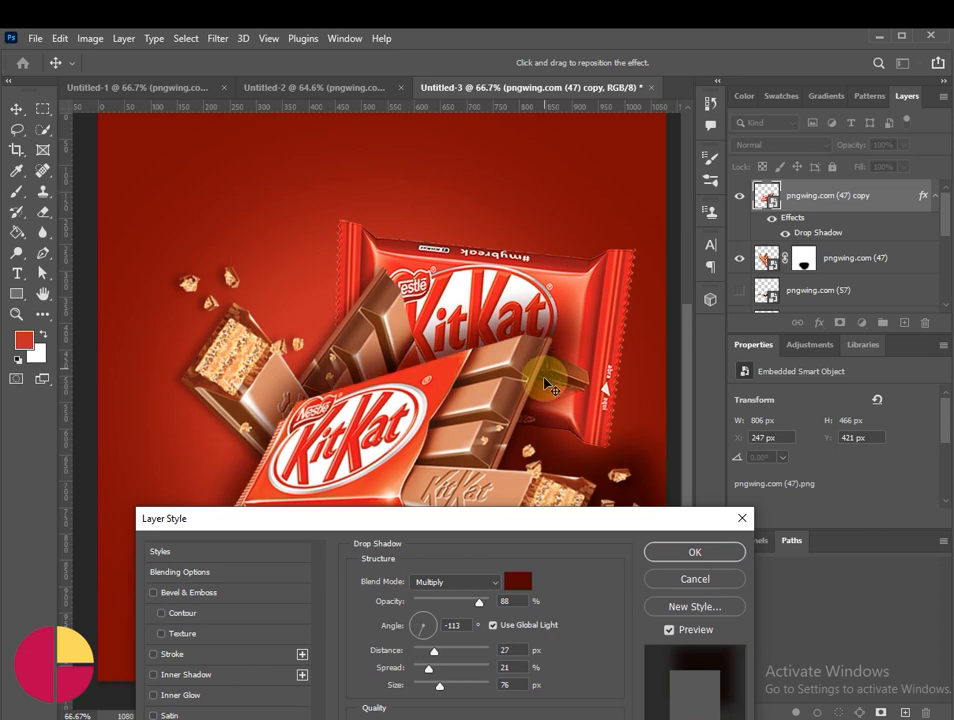
{"action": "left_click_drag", "start_coordinate": [543, 519], "coordinate": [161, 108]}
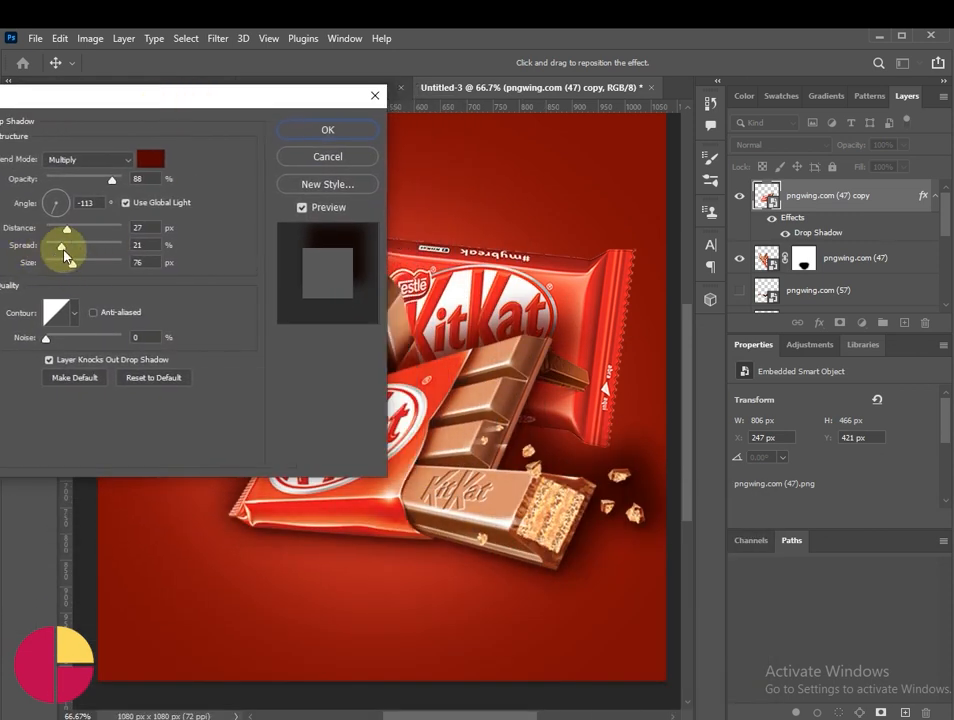
{"action": "left_click_drag", "start_coordinate": [69, 253], "coordinate": [62, 266]}
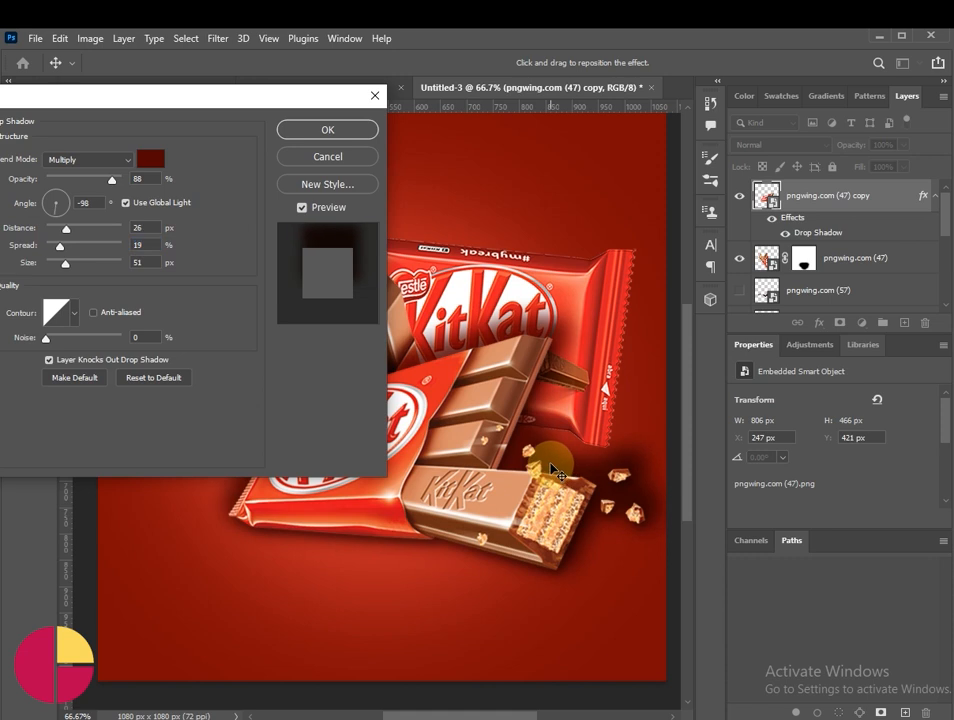
{"action": "left_click", "coordinate": [333, 131]}
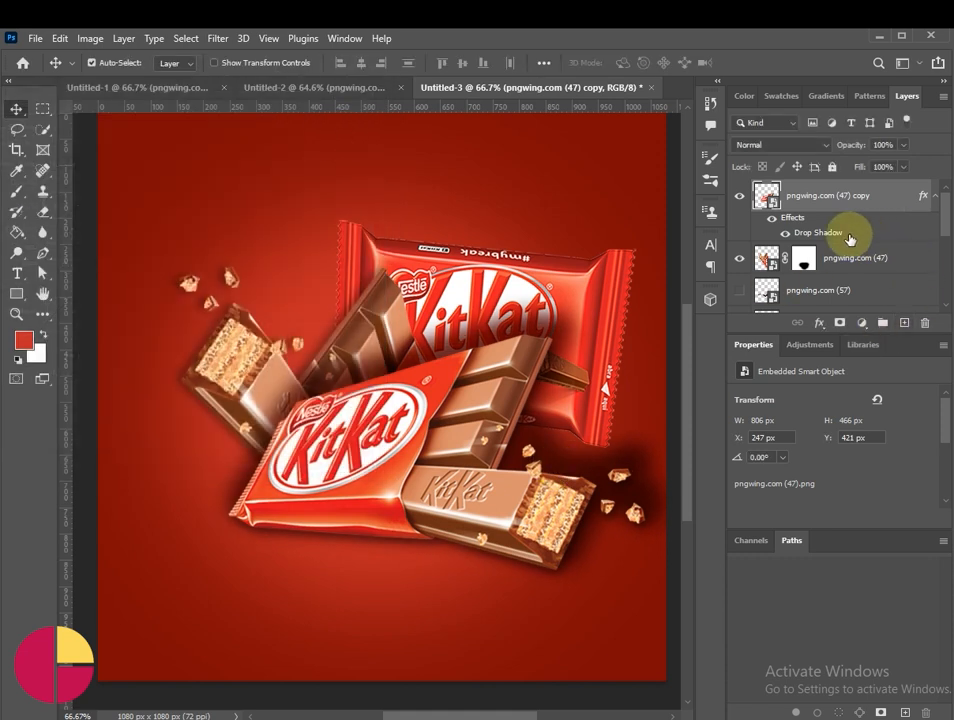
Step: Convert the front bar's drop shadow effect into a separate layer
{"action": "right_click", "coordinate": [835, 237]}
{"action": "left_click", "coordinate": [866, 492]}
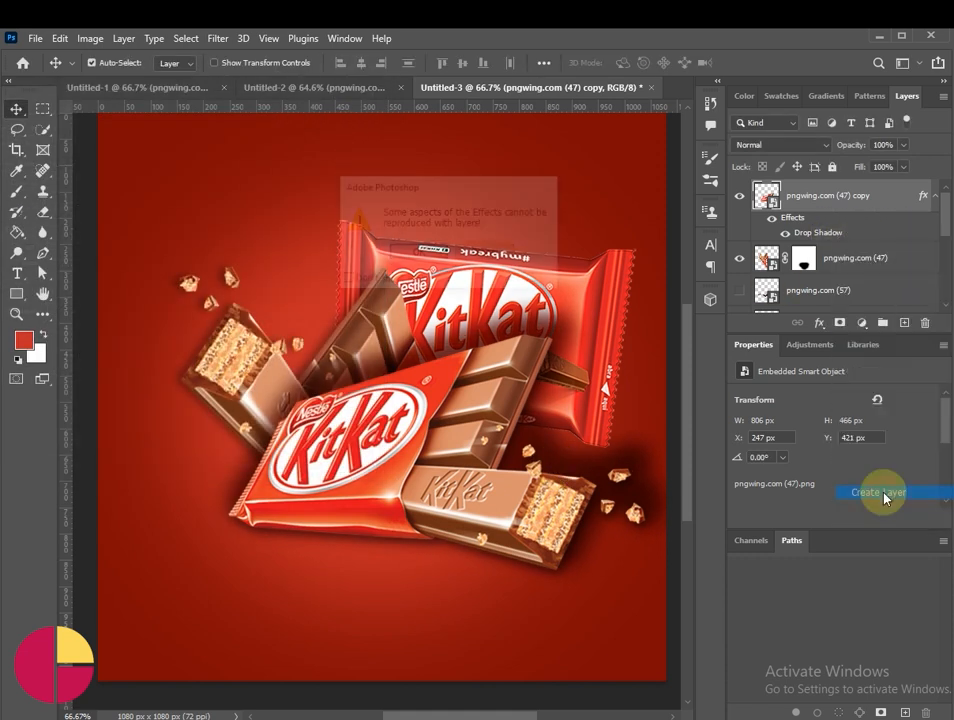
{"action": "left_click", "coordinate": [437, 256]}
Step: Mask the front bar's shadow layer and paint away the shadow around the wafer end and crumbs with a 175 px brush
{"action": "left_click", "coordinate": [799, 227]}
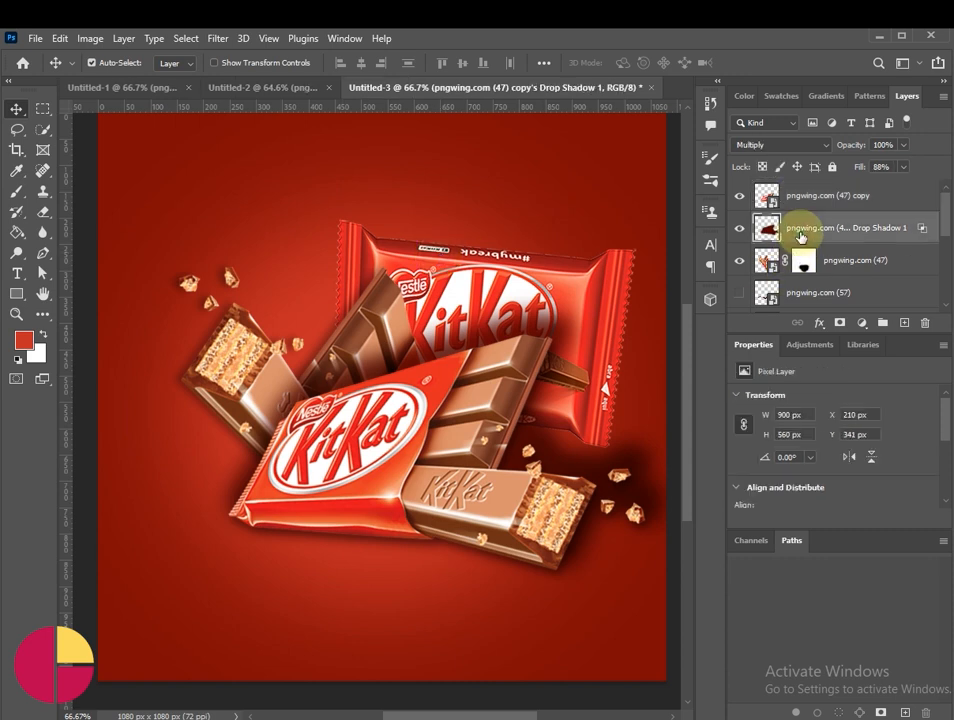
{"action": "left_click", "coordinate": [840, 323]}
{"action": "left_click", "coordinate": [20, 192]}
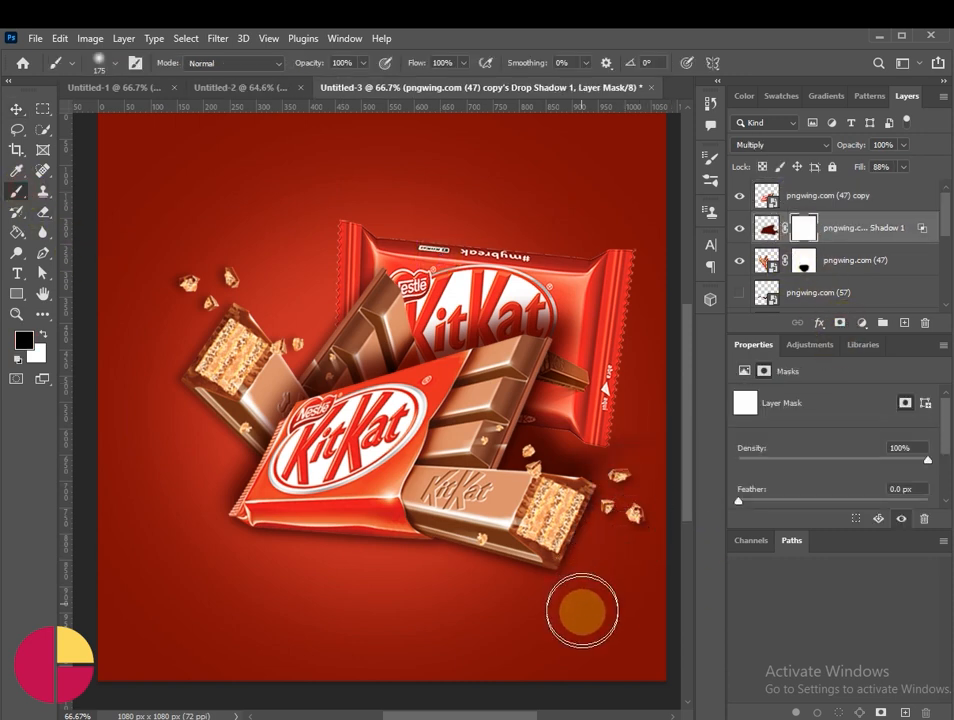
{"action": "left_click_drag", "start_coordinate": [565, 505], "coordinate": [585, 543]}
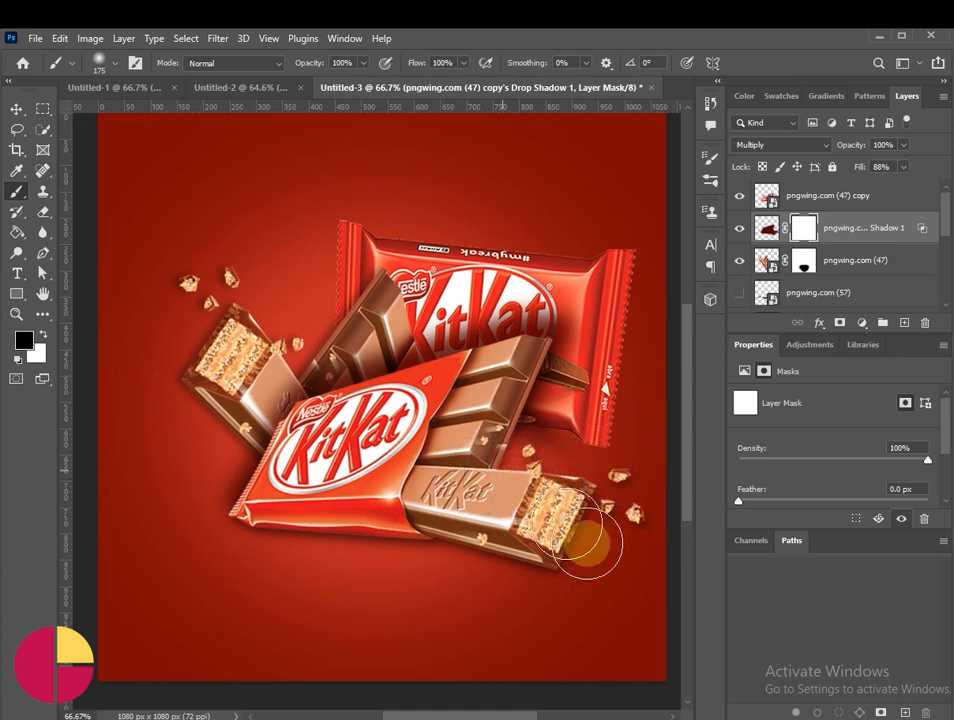
{"action": "left_click", "coordinate": [16, 108]}
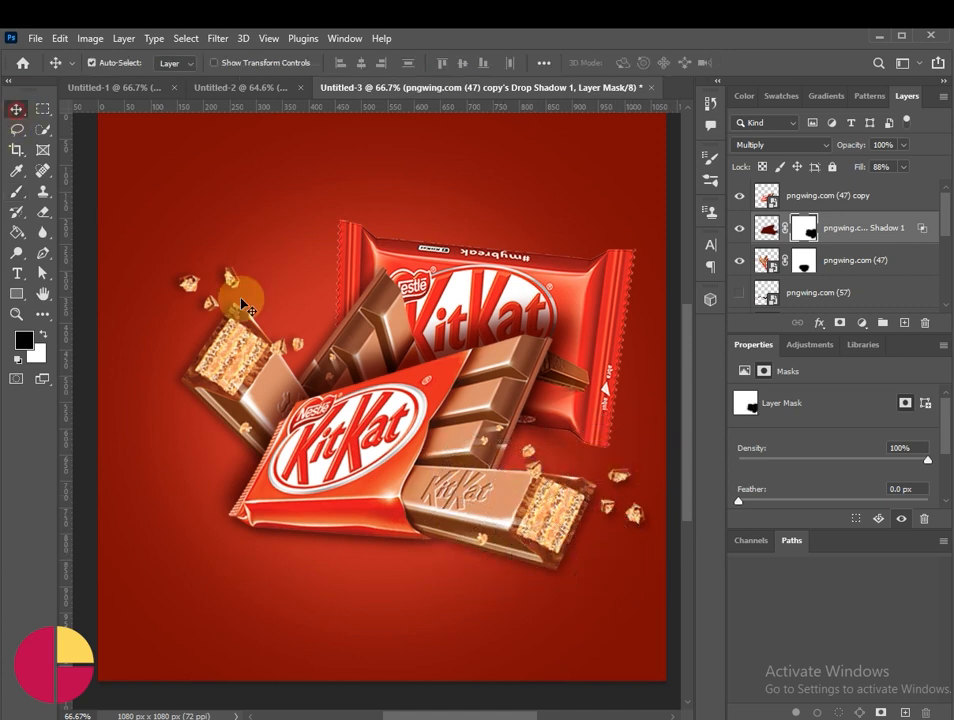
Step: Add a Multiply drop shadow to the rear pngwing.com (47) bar, cast up and to the right over the wrapper
{"action": "left_click_drag", "start_coordinate": [557, 333], "coordinate": [560, 345]}
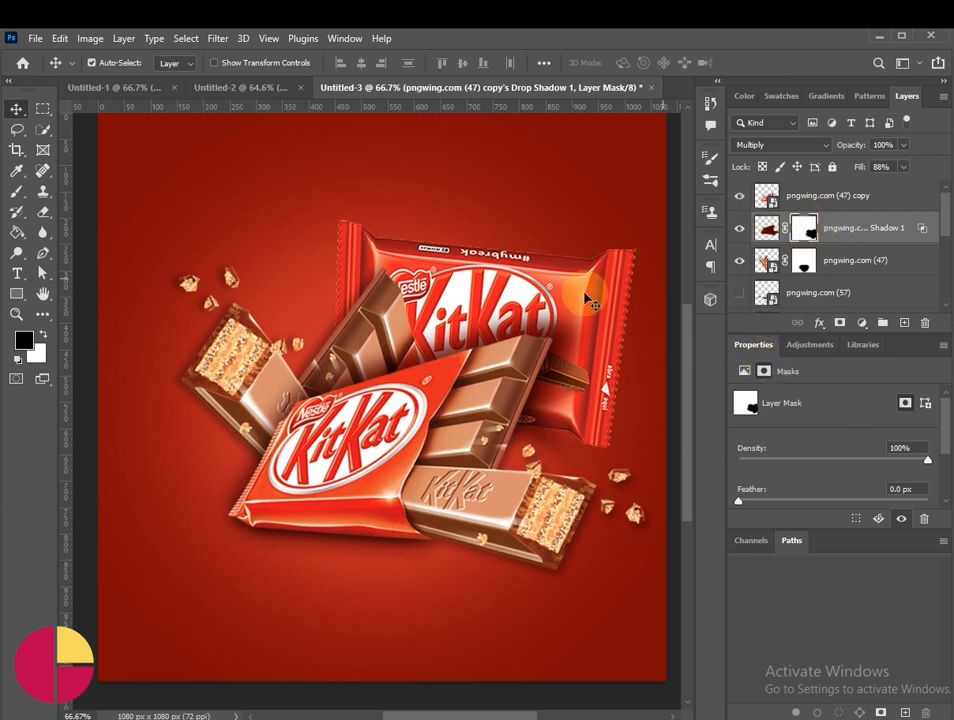
{"action": "left_click", "coordinate": [378, 322]}
{"action": "left_click", "coordinate": [915, 263]}
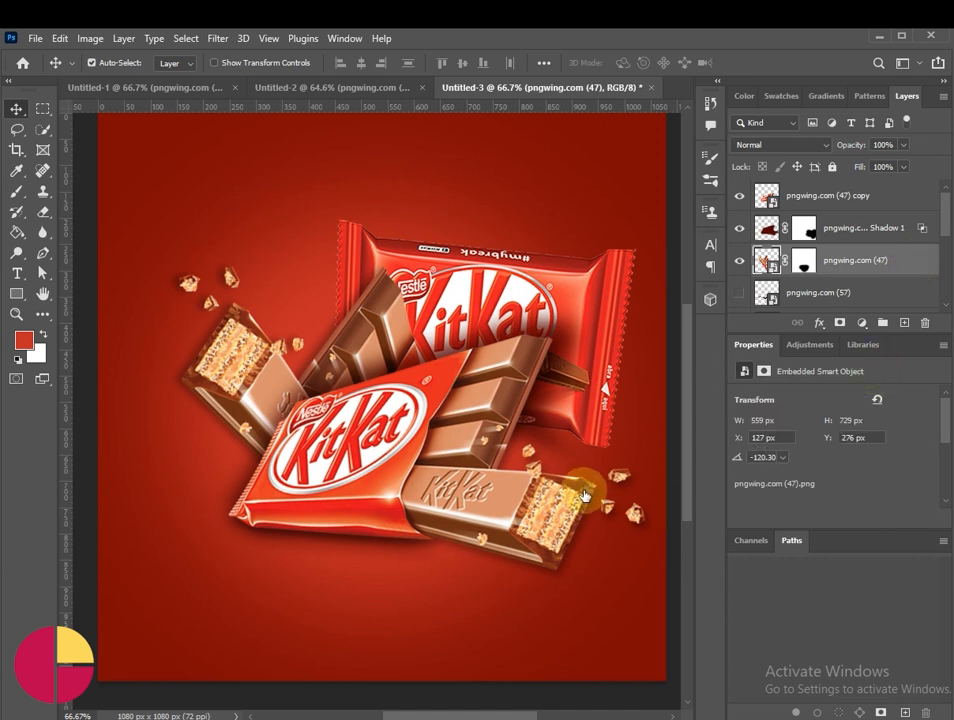
{"action": "double_click", "coordinate": [899, 264]}
{"action": "left_click", "coordinate": [111, 418]}
{"action": "left_click_drag", "start_coordinate": [292, 98], "coordinate": [391, 565]}
{"action": "left_click_drag", "start_coordinate": [401, 278], "coordinate": [411, 279]}
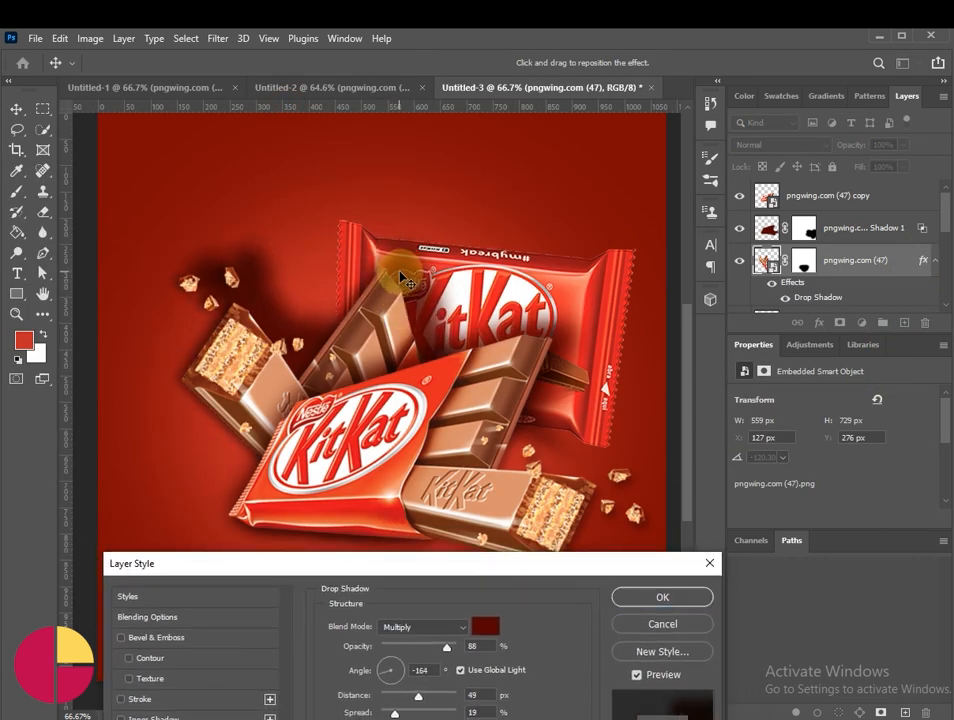
Step: Set the rear bar's drop shadow to 83% opacity, -133° angle and 41 px distance
{"action": "left_click_drag", "start_coordinate": [450, 656], "coordinate": [519, 663]}
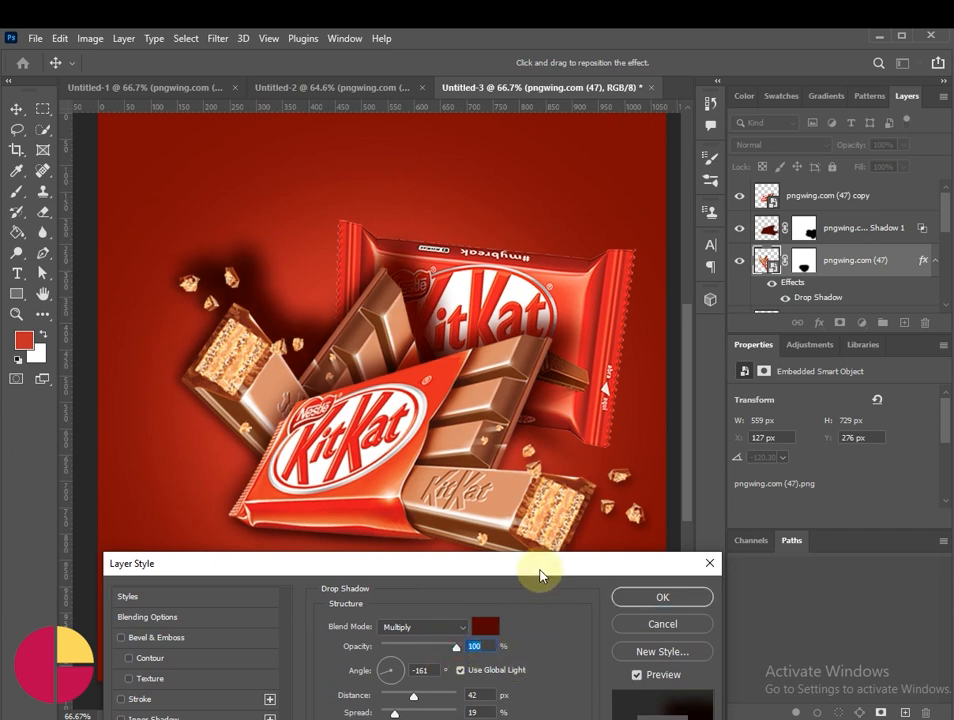
{"action": "left_click_drag", "start_coordinate": [539, 575], "coordinate": [563, 494]}
{"action": "left_click_drag", "start_coordinate": [470, 305], "coordinate": [405, 292]}
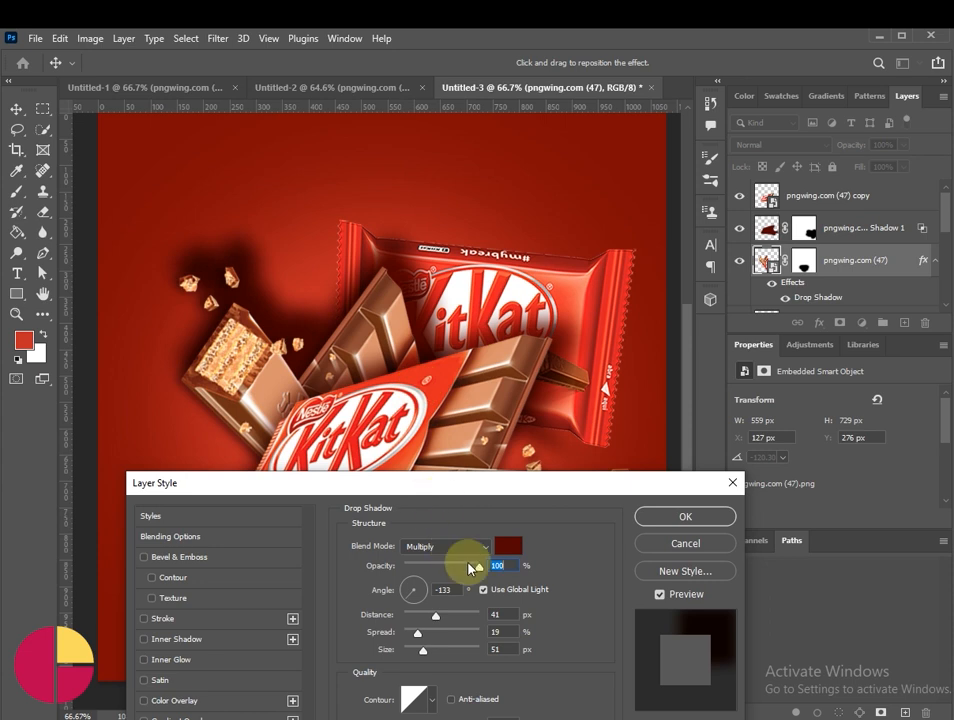
{"action": "left_click_drag", "start_coordinate": [468, 564], "coordinate": [466, 567]}
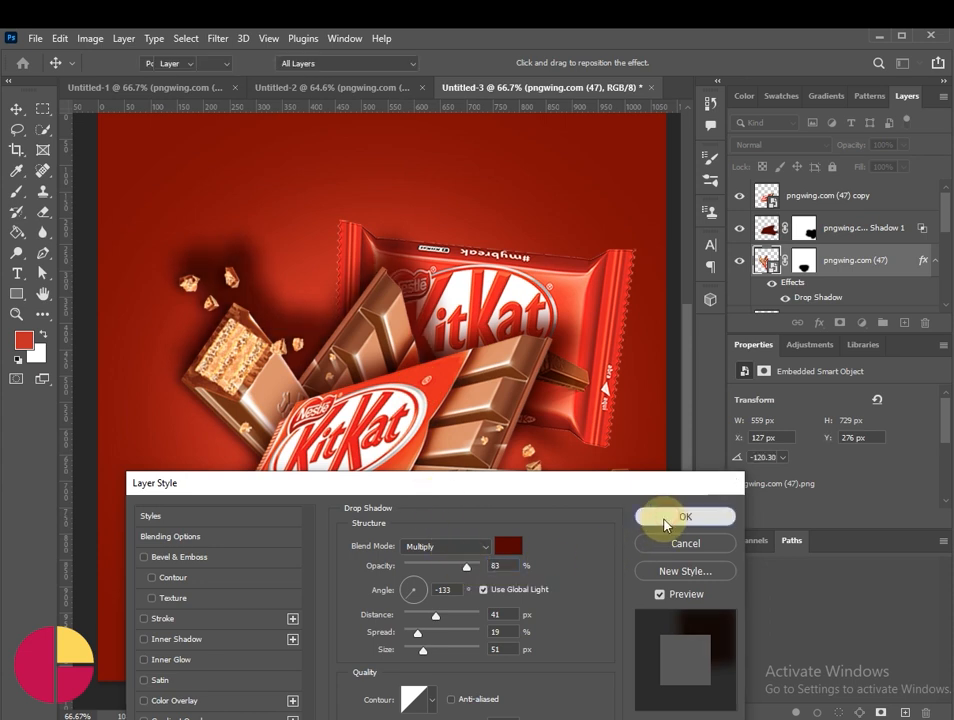
{"action": "left_click", "coordinate": [652, 518]}
{"action": "scroll", "coordinate": [840, 235], "scroll_direction": "down", "scroll_amount": 2}
{"action": "scroll", "coordinate": [840, 234], "scroll_direction": "up", "scroll_amount": 1}
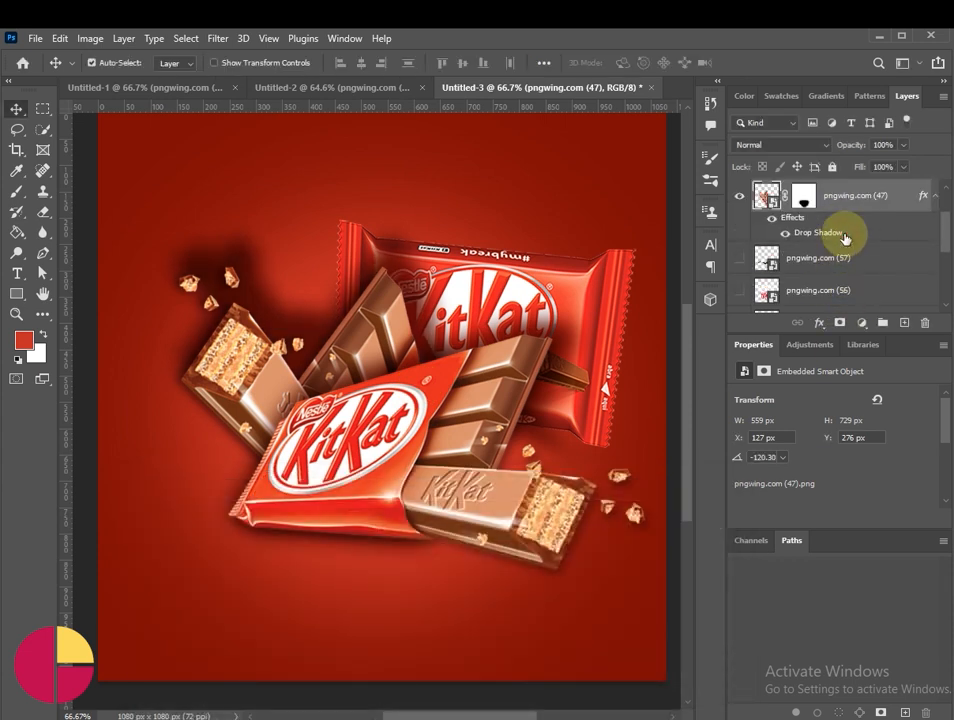
Step: Convert the rear bar's drop shadow effect into a separate layer
{"action": "right_click", "coordinate": [845, 236]}
{"action": "left_click", "coordinate": [890, 493]}
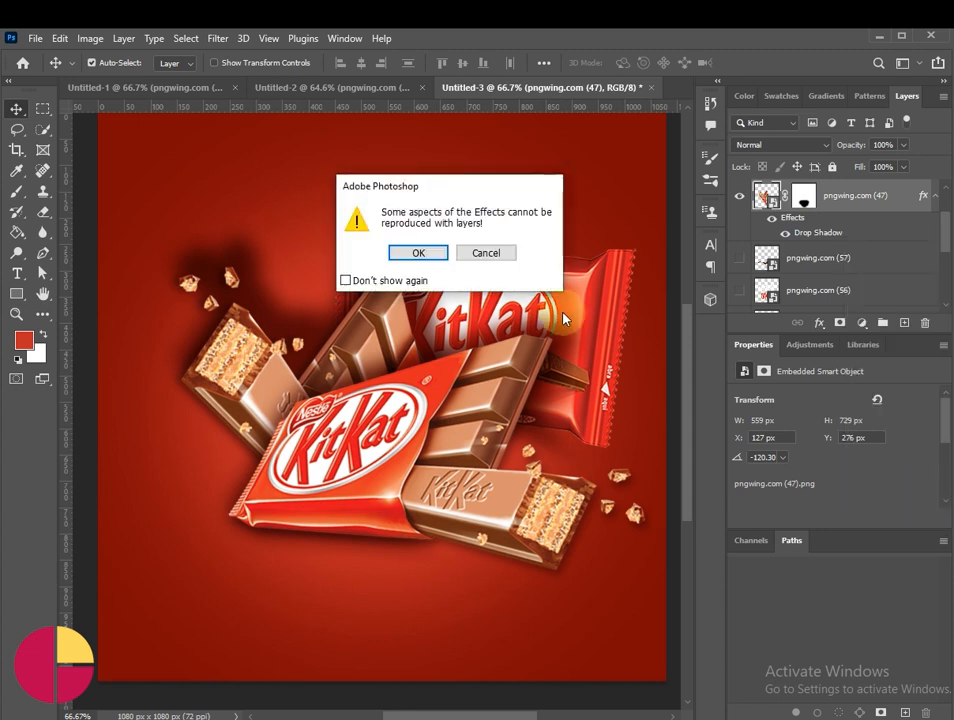
{"action": "left_click", "coordinate": [419, 253]}
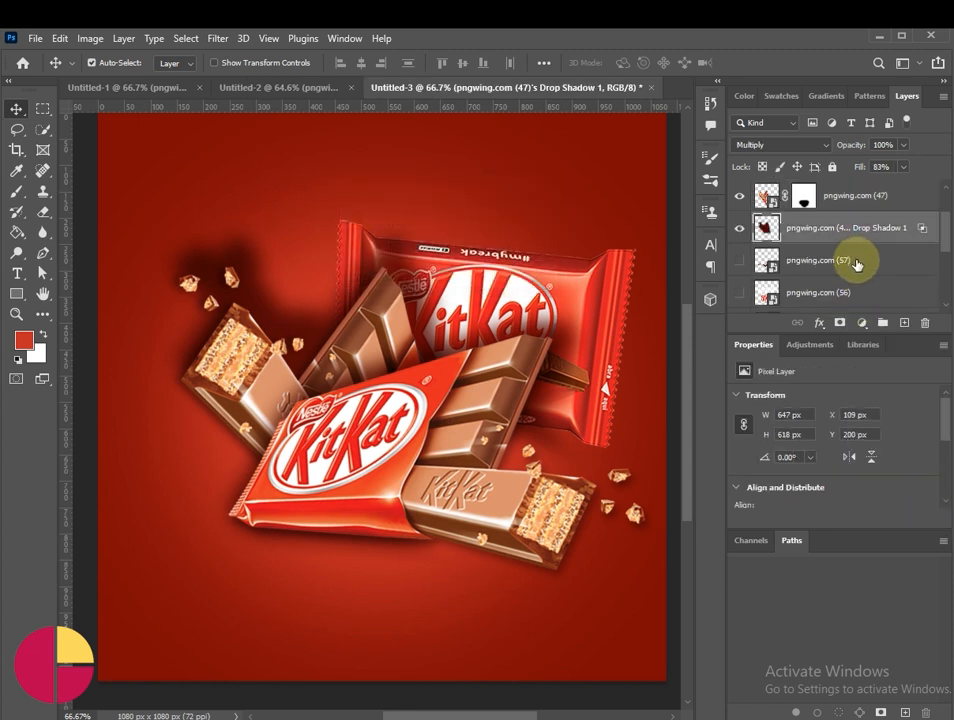
Step: Mask the rear bar's shadow layer and paint away the shadow around its wafer end and crumbs with a 175 px brush
{"action": "left_click", "coordinate": [840, 323]}
{"action": "left_click", "coordinate": [16, 190]}
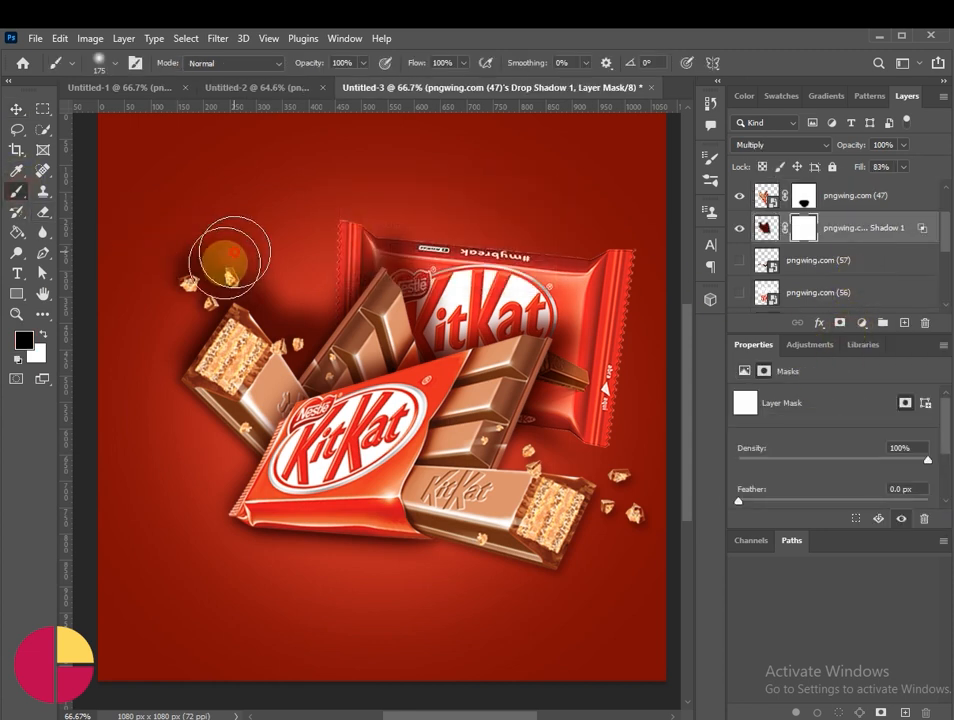
{"action": "mouse_move", "coordinate": [177, 283]}
{"action": "left_mouse_down"}
{"action": "mouse_move", "coordinate": [221, 239]}
{"action": "mouse_move", "coordinate": [256, 319]}
{"action": "mouse_move", "coordinate": [293, 343]}
{"action": "mouse_move", "coordinate": [252, 526]}
{"action": "left_mouse_up"}
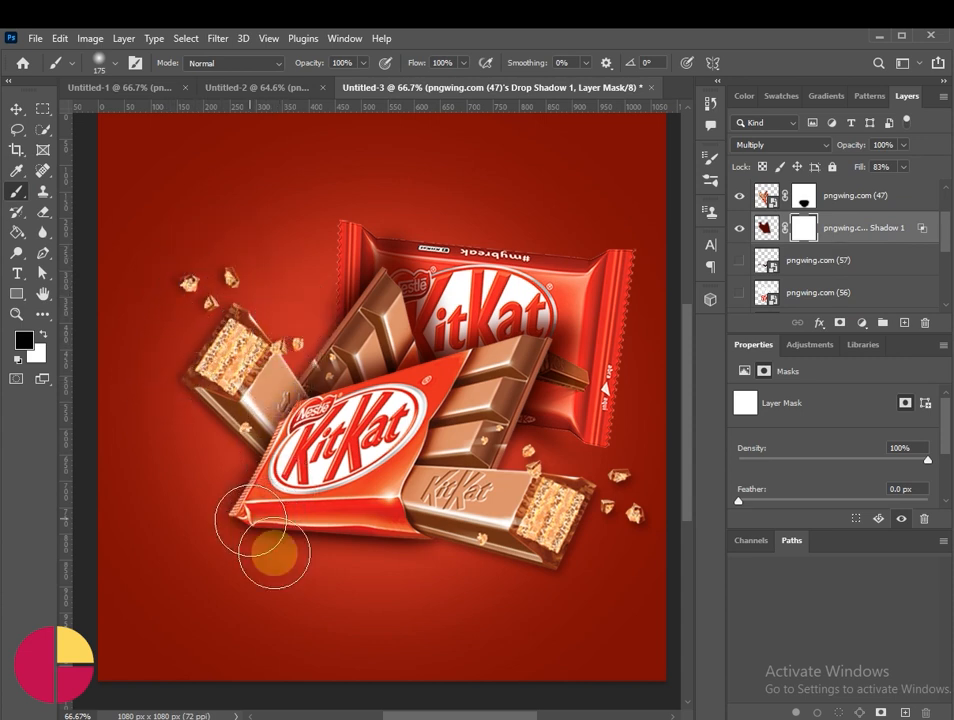
{"action": "left_click", "coordinate": [14, 108]}
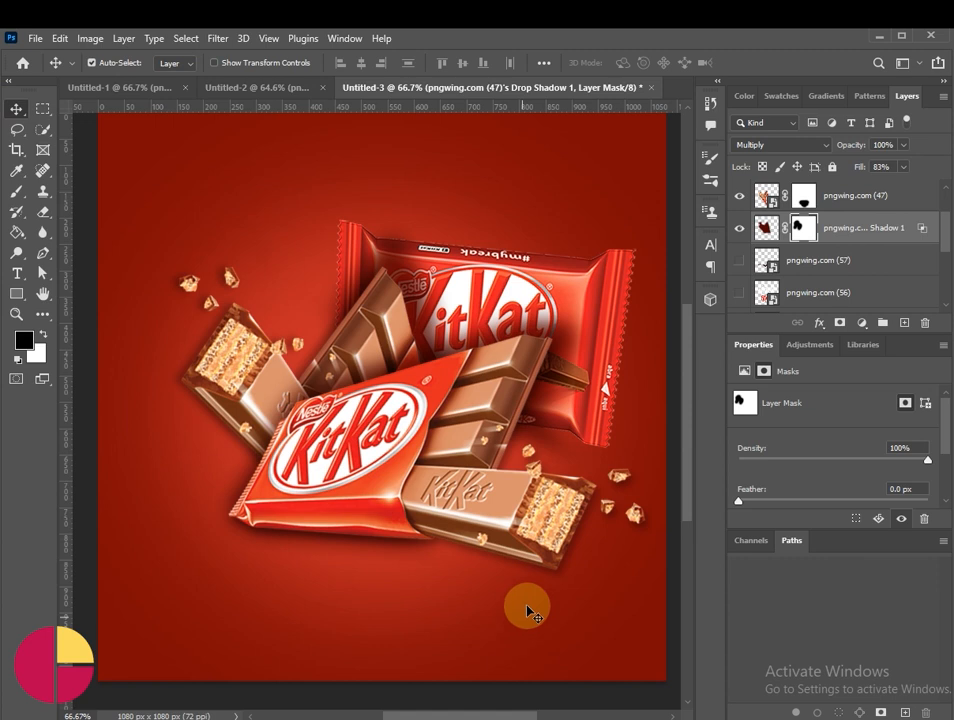
Step: Shift the pngwing.com (46) wrapper slightly up and left behind the bars, and nudge the front bar slightly to the right
{"action": "left_click_drag", "start_coordinate": [571, 292], "coordinate": [565, 280]}
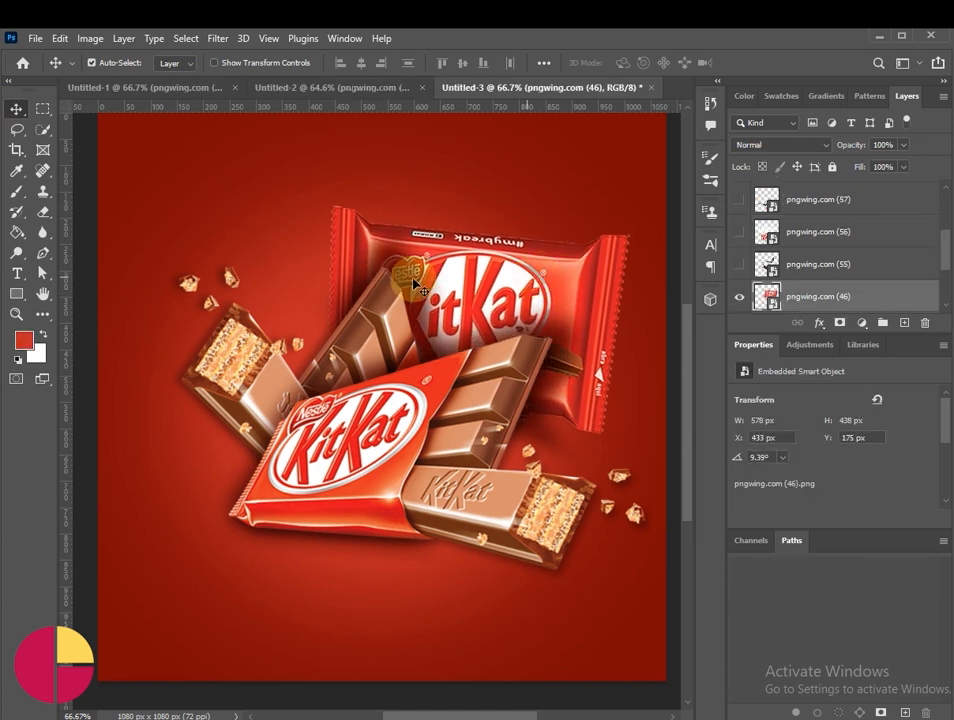
{"action": "left_click", "coordinate": [403, 265]}
{"action": "left_click_drag", "start_coordinate": [396, 268], "coordinate": [393, 272]}
{"action": "left_click", "coordinate": [562, 341]}
{"action": "mouse_move", "coordinate": [566, 349]}
{"action": "left_mouse_down"}
{"action": "mouse_move", "coordinate": [543, 326]}
{"action": "mouse_move", "coordinate": [553, 362]}
{"action": "left_mouse_up"}
Step: Show the pngwing.com (55) chocolate splash and restack it between the front bar's shadow layer and the rear bar
{"action": "scroll", "coordinate": [545, 611], "scroll_direction": "up", "scroll_amount": 1}
{"action": "scroll", "coordinate": [799, 290], "scroll_direction": "down", "scroll_amount": 6}
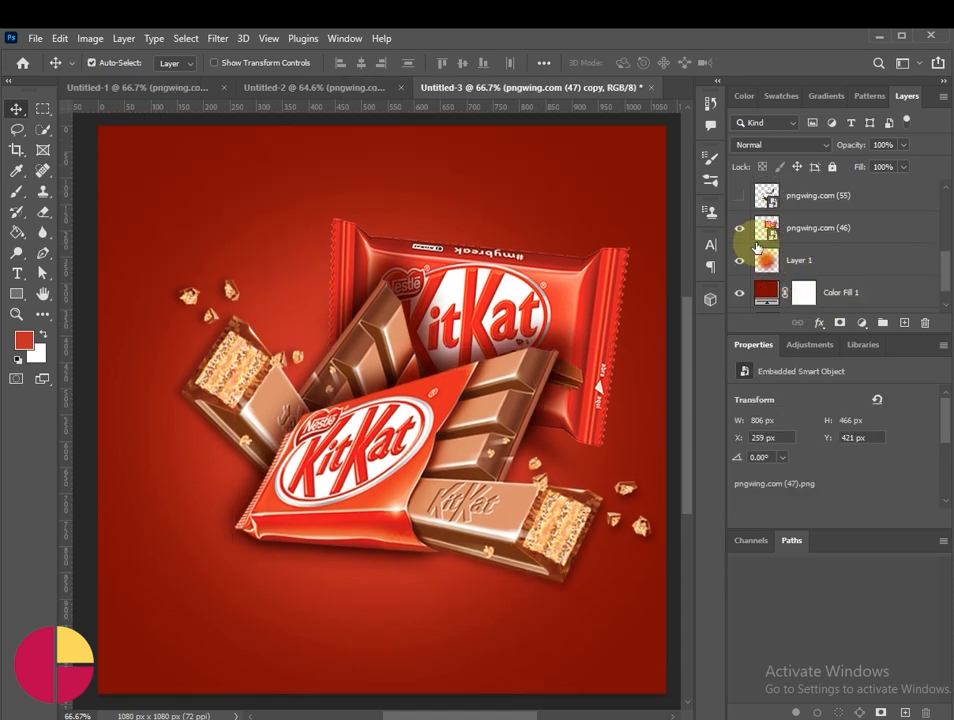
{"action": "left_click", "coordinate": [740, 197]}
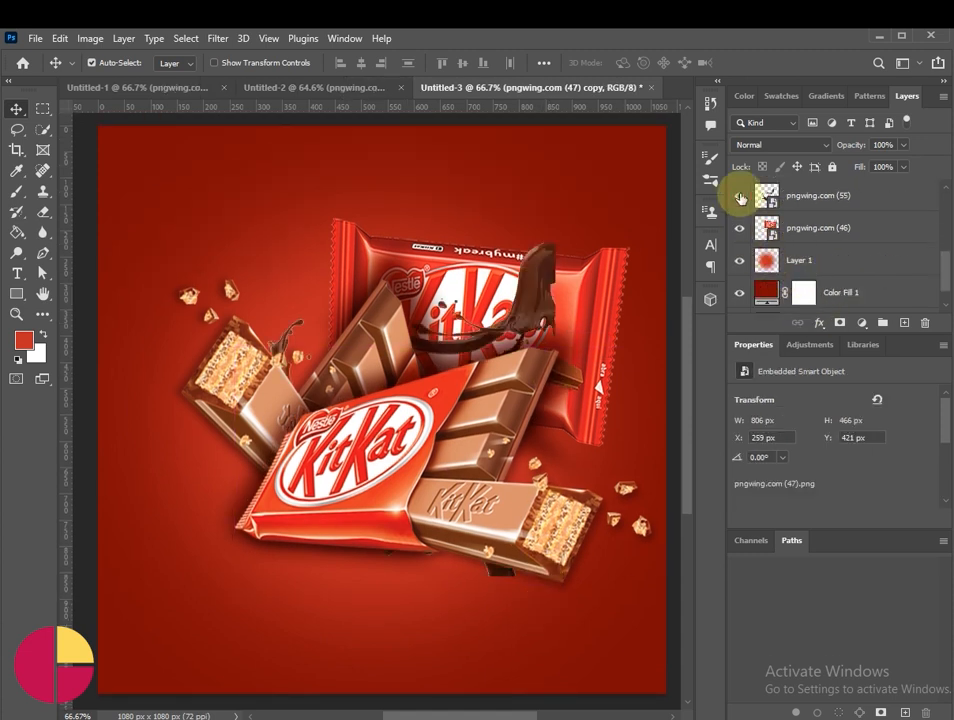
{"action": "left_click", "coordinate": [545, 296]}
{"action": "scroll", "coordinate": [901, 253], "scroll_direction": "up", "scroll_amount": 2}
{"action": "scroll", "coordinate": [882, 295], "scroll_direction": "down", "scroll_amount": 1}
{"action": "left_click_drag", "start_coordinate": [880, 262], "coordinate": [853, 248]}
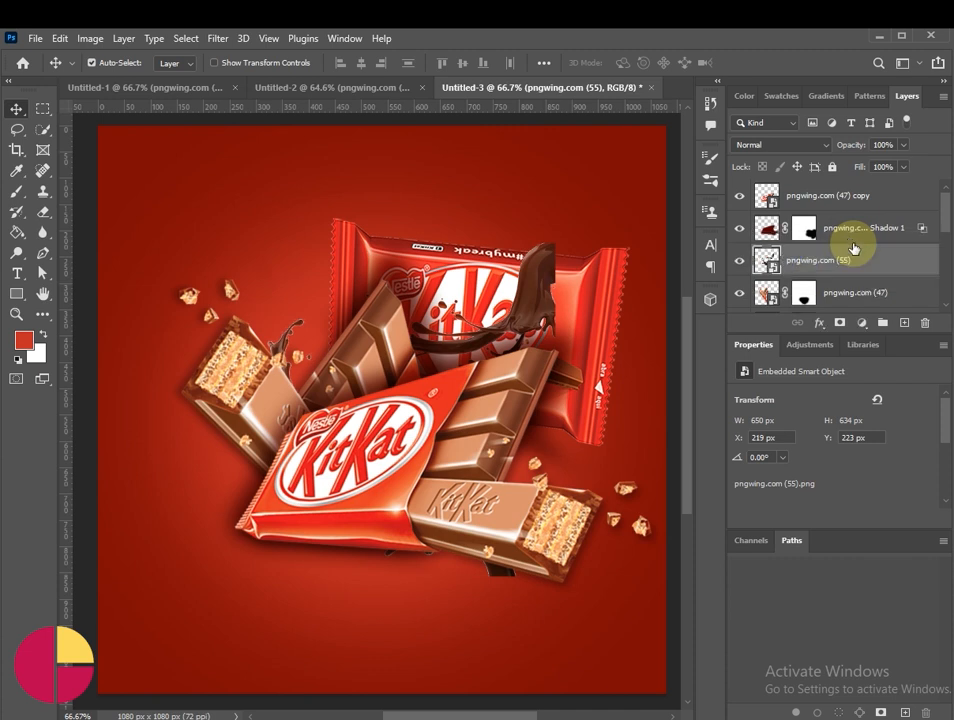
Step: Mirror the pngwing.com (55) splash, scale it to 202.74% and rotate it to 166.52°, sweeping up from the poster's lower-left corner behind the front bar
{"action": "left_click", "coordinate": [460, 427], "text": "alt"}
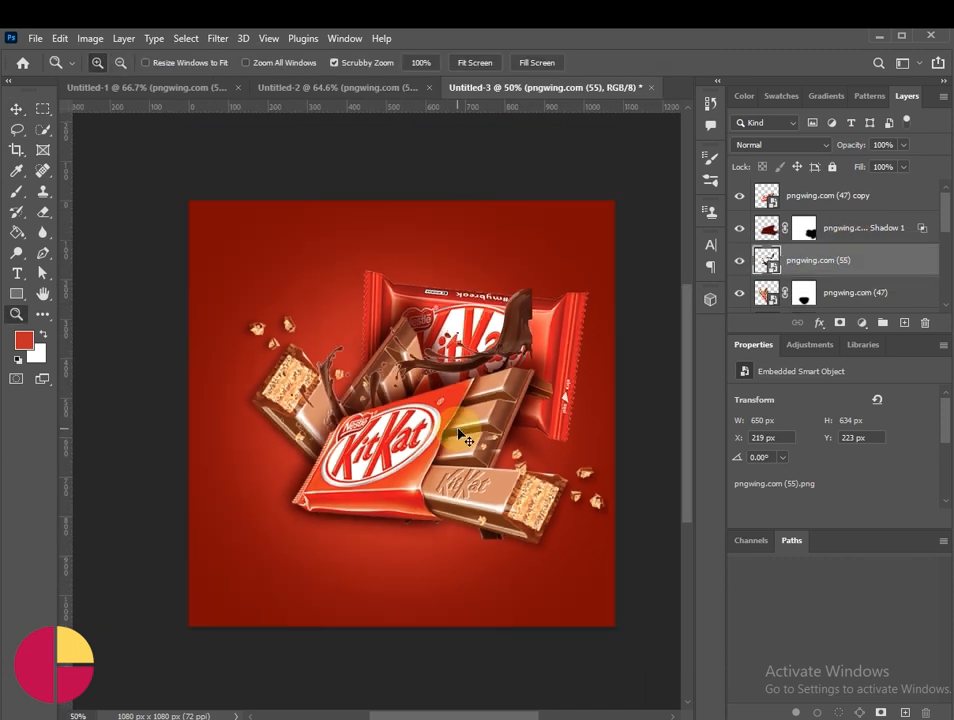
{"action": "key", "text": "ctrl+t"}
{"action": "left_click_drag", "start_coordinate": [528, 446], "coordinate": [490, 565]}
{"action": "right_click", "coordinate": [490, 565]}
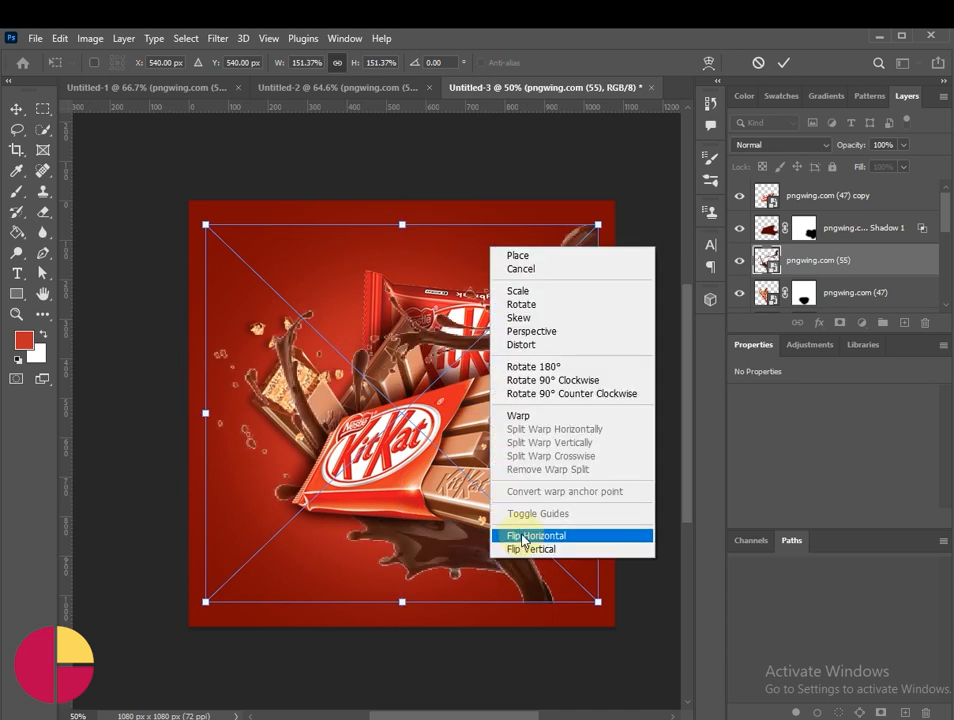
{"action": "left_click", "coordinate": [513, 537]}
{"action": "left_click_drag", "start_coordinate": [325, 549], "coordinate": [264, 573]}
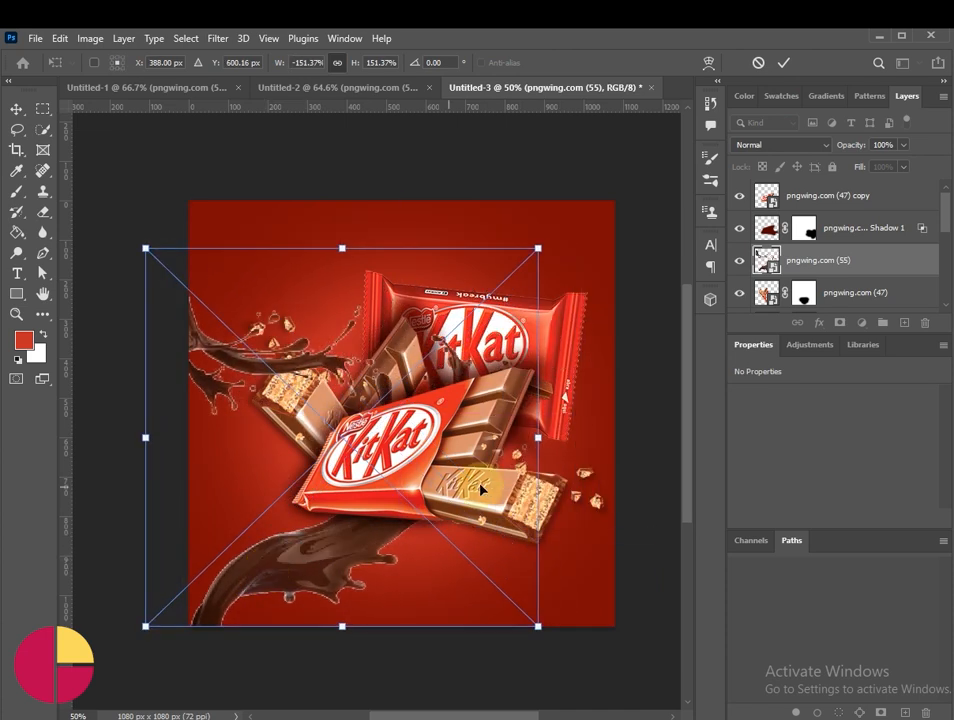
{"action": "left_click_drag", "start_coordinate": [538, 438], "coordinate": [671, 454]}
{"action": "left_click_drag", "start_coordinate": [420, 600], "coordinate": [314, 547]}
{"action": "left_click_drag", "start_coordinate": [601, 405], "coordinate": [598, 335]}
{"action": "left_click_drag", "start_coordinate": [383, 543], "coordinate": [365, 543]}
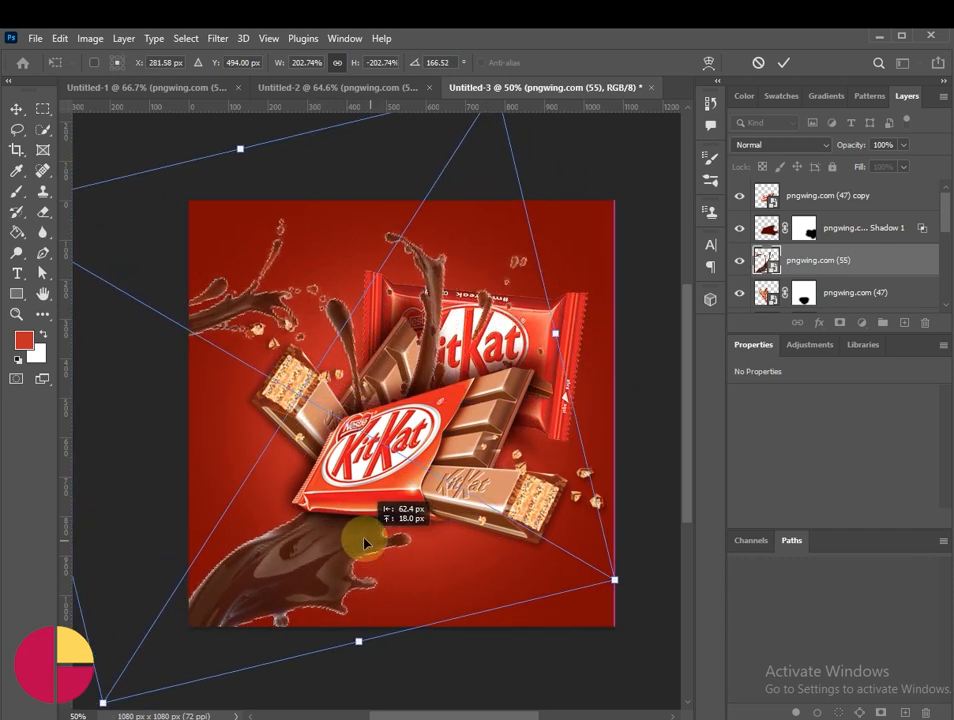
{"action": "left_click", "coordinate": [784, 62]}
Step: Cut out the pngwing.com (55) splash with Select Subject and Select and Mask into a masked copy, hiding the front bar and its shadow meanwhile
{"action": "key", "text": "z"}
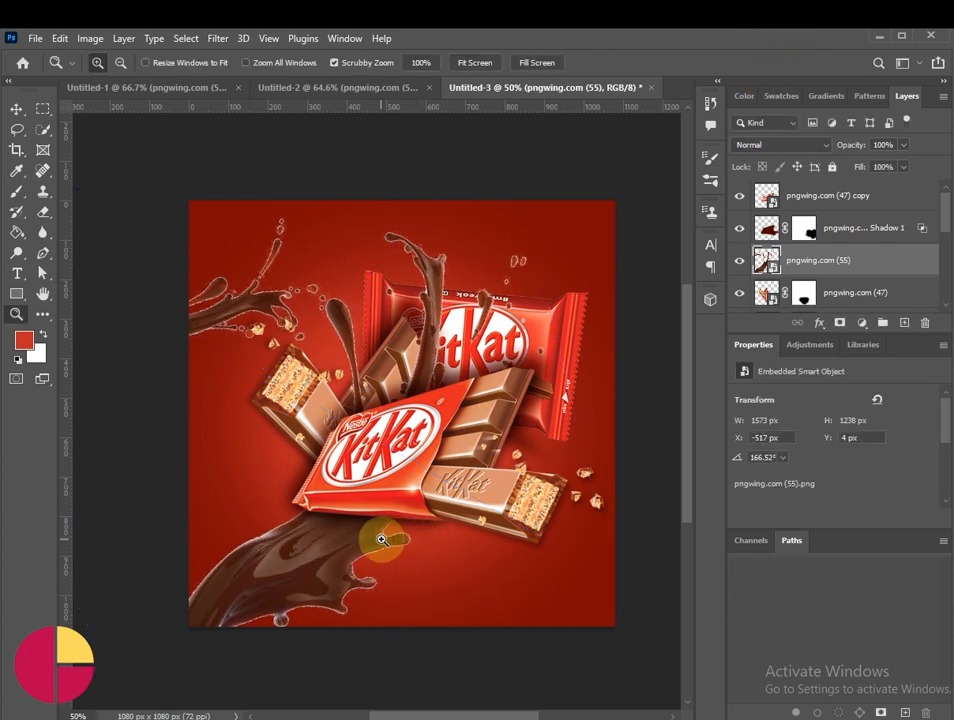
{"action": "left_click", "coordinate": [187, 38]}
{"action": "left_click", "coordinate": [245, 222]}
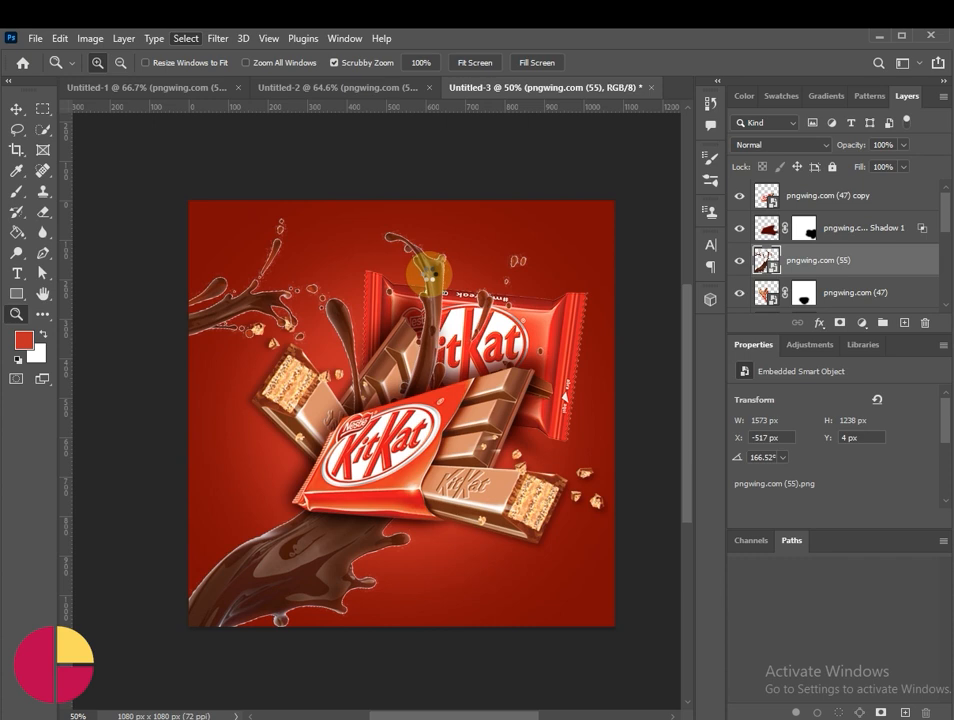
{"action": "left_click", "coordinate": [43, 129]}
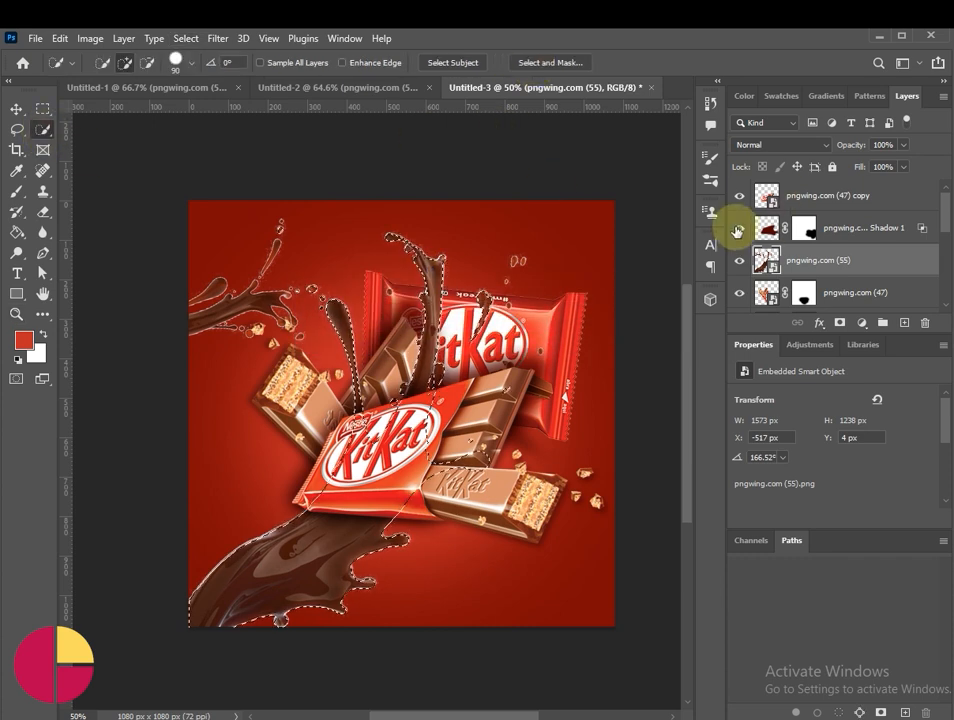
{"action": "left_click_drag", "start_coordinate": [739, 196], "coordinate": [739, 228]}
{"action": "left_click", "coordinate": [553, 63]}
{"action": "left_click", "coordinate": [854, 705]}
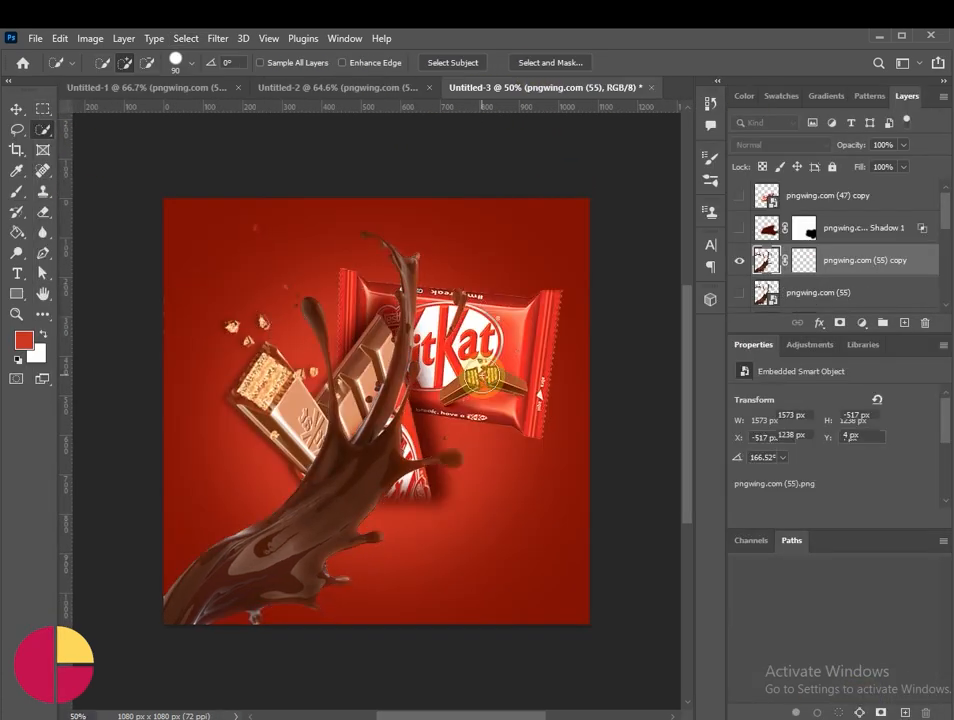
{"action": "left_click_drag", "start_coordinate": [737, 227], "coordinate": [737, 196]}
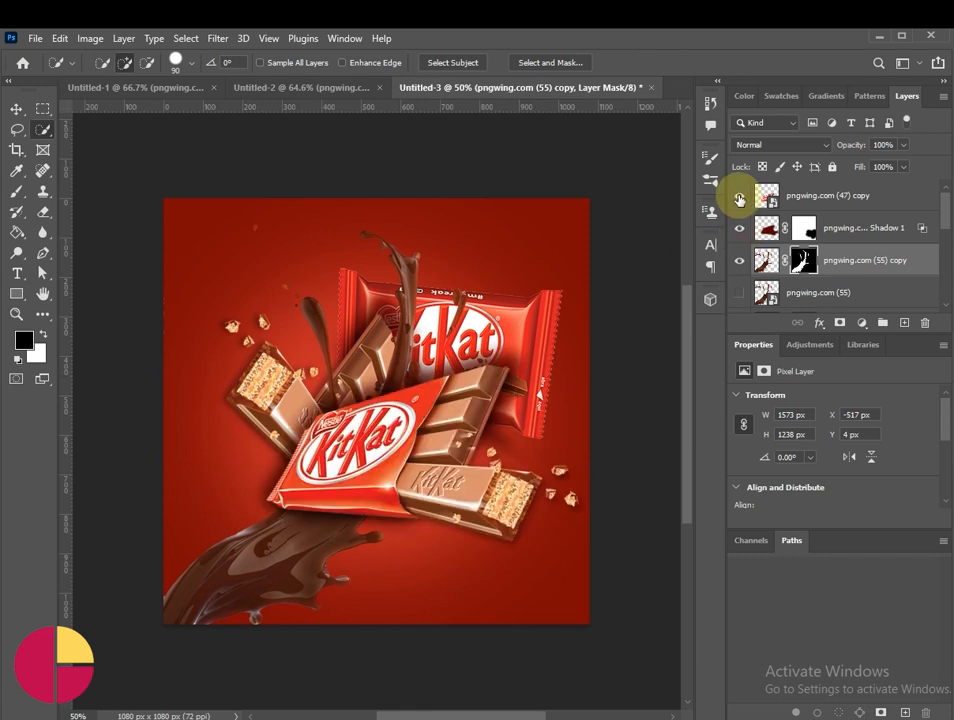
Step: Compare the masked splash with the original pngwing.com (55) layer by toggling the original's visibility, leaving it hidden
{"action": "left_click", "coordinate": [739, 292]}
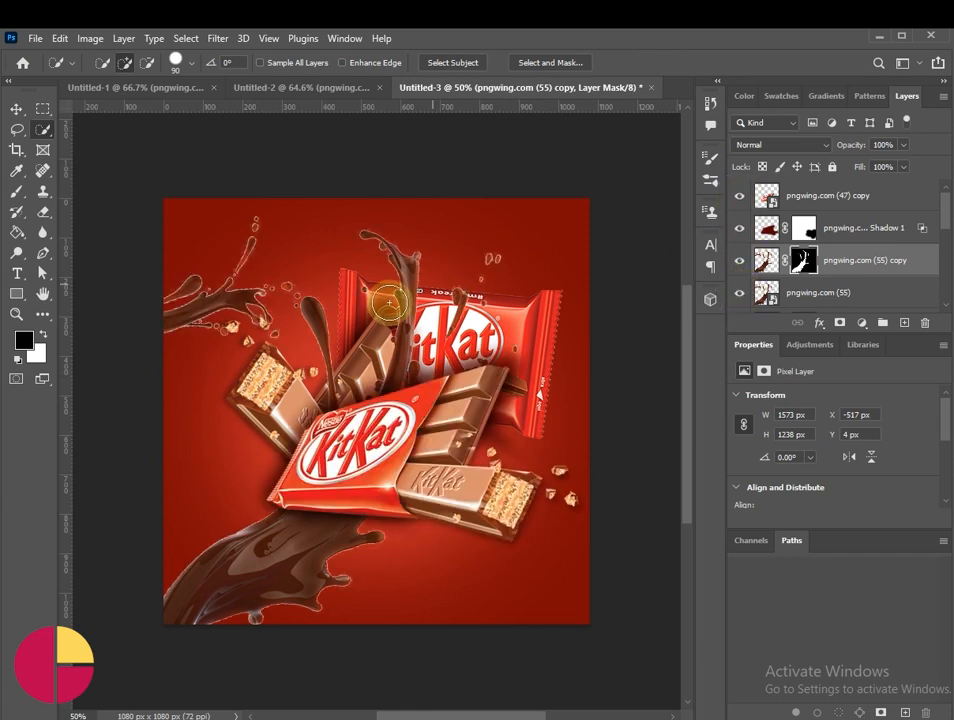
{"action": "key", "text": "v"}
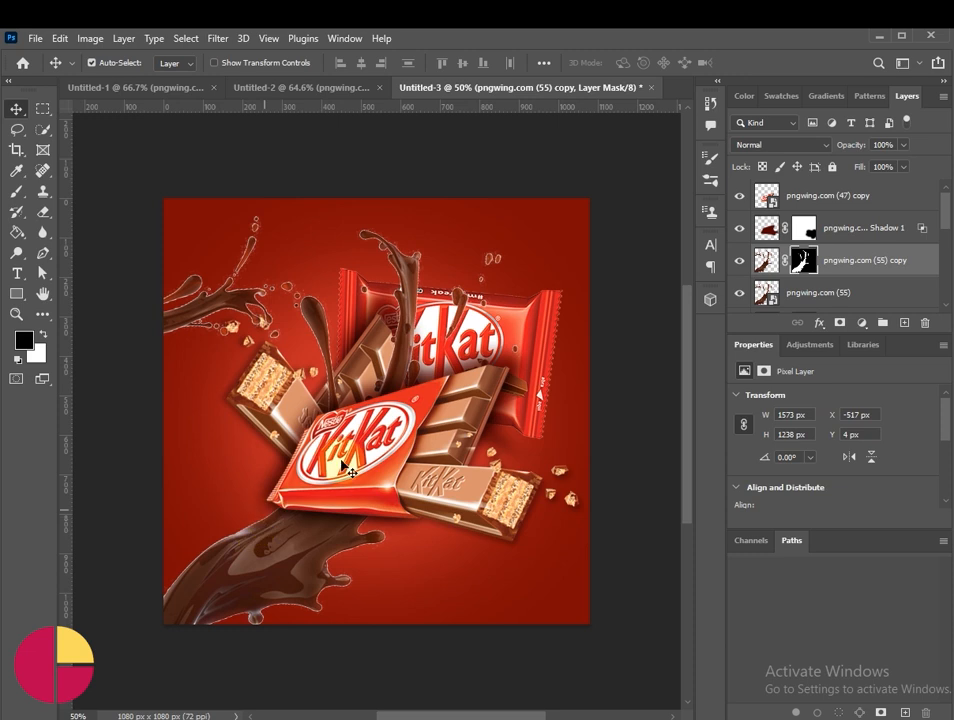
{"action": "left_click", "coordinate": [739, 292]}
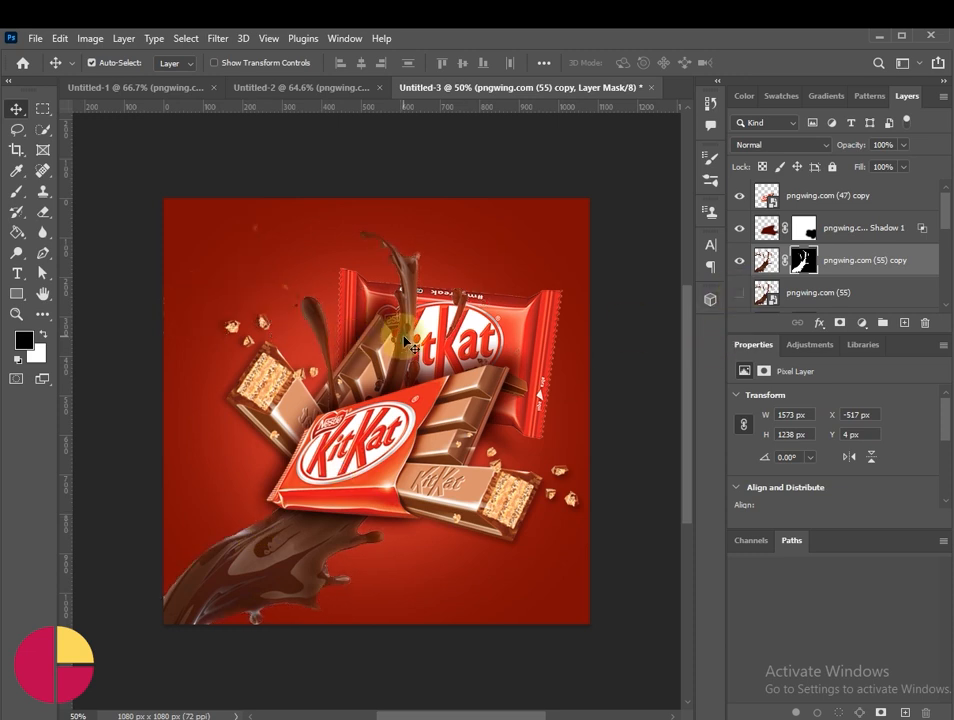
{"action": "scroll", "coordinate": [765, 278], "scroll_direction": "down", "scroll_amount": 1}
{"action": "left_click", "coordinate": [740, 266]}
{"action": "left_click", "coordinate": [740, 266]}
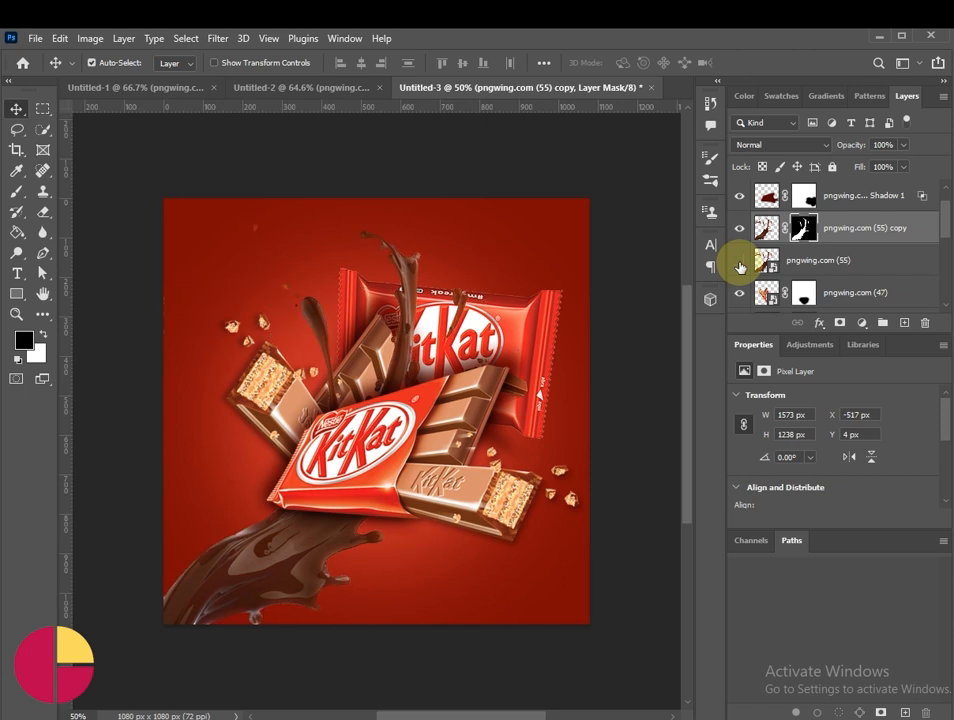
Step: Bring the pngwing.com (57) splash to the top of the stack and transform it to 149.38% at -34.79°, pouring in from the poster's upper-right corner
{"action": "scroll", "coordinate": [814, 278], "scroll_direction": "down", "scroll_amount": 3}
{"action": "left_click_drag", "start_coordinate": [788, 262], "coordinate": [841, 176]}
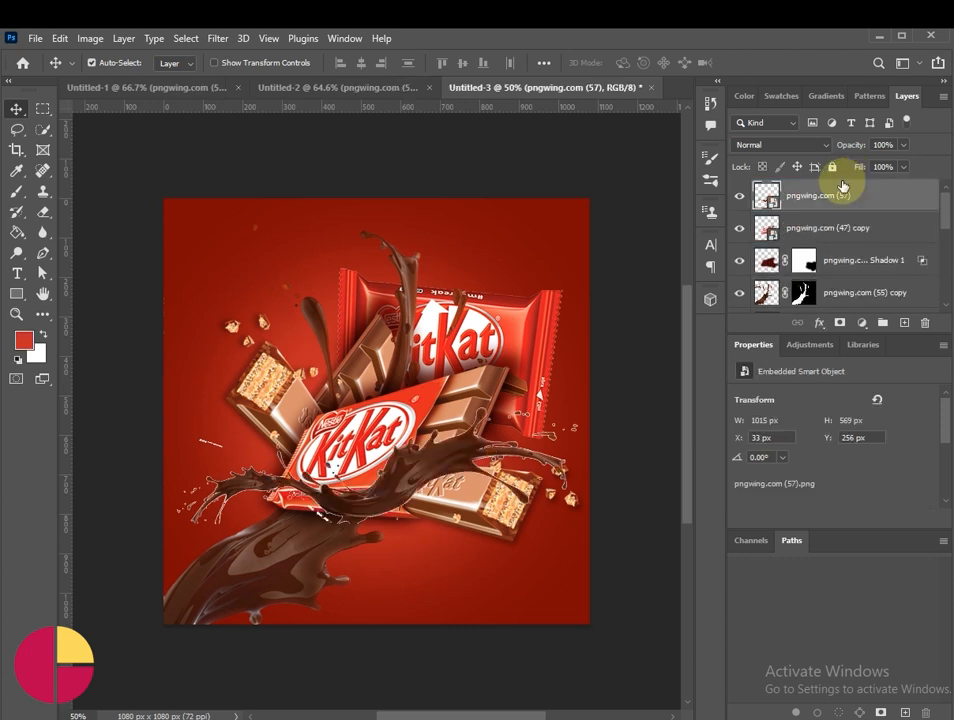
{"action": "key", "text": "ctrl+t"}
{"action": "left_click_drag", "start_coordinate": [594, 537], "coordinate": [603, 383]}
{"action": "left_click_drag", "start_coordinate": [444, 508], "coordinate": [532, 579]}
{"action": "left_click_drag", "start_coordinate": [494, 511], "coordinate": [551, 283]}
{"action": "left_click_drag", "start_coordinate": [588, 373], "coordinate": [561, 442]}
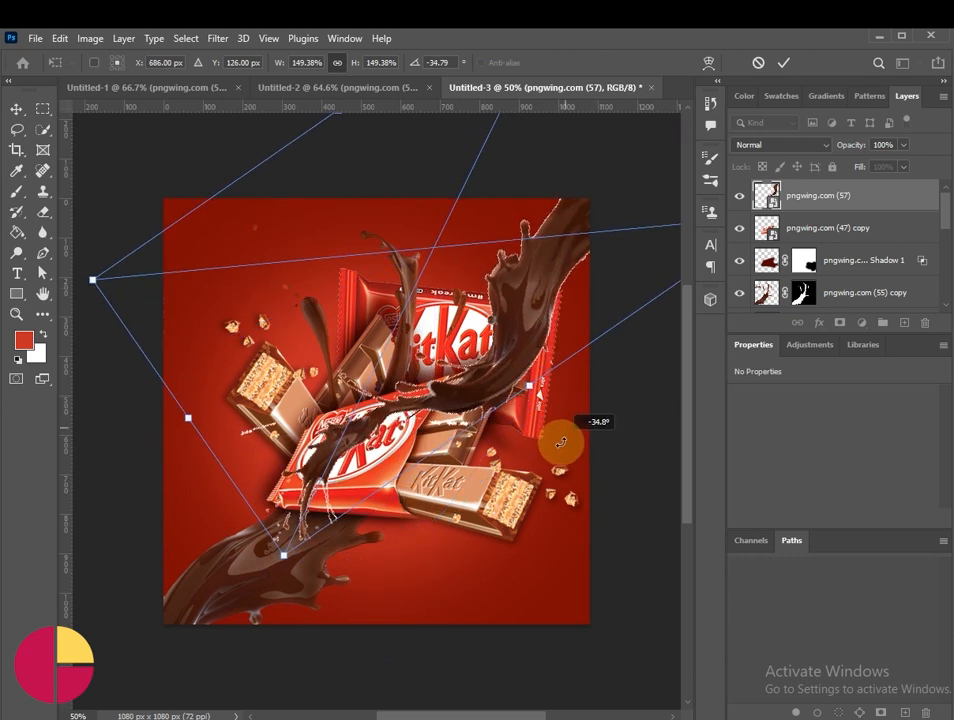
{"action": "left_click_drag", "start_coordinate": [511, 355], "coordinate": [525, 338]}
{"action": "left_click", "coordinate": [783, 62]}
Step: Cut out the pngwing.com (57) splash with Select Subject and Select and Mask, using Decontaminate Colors and New Layer with Layer Mask output
{"action": "left_click", "coordinate": [186, 38]}
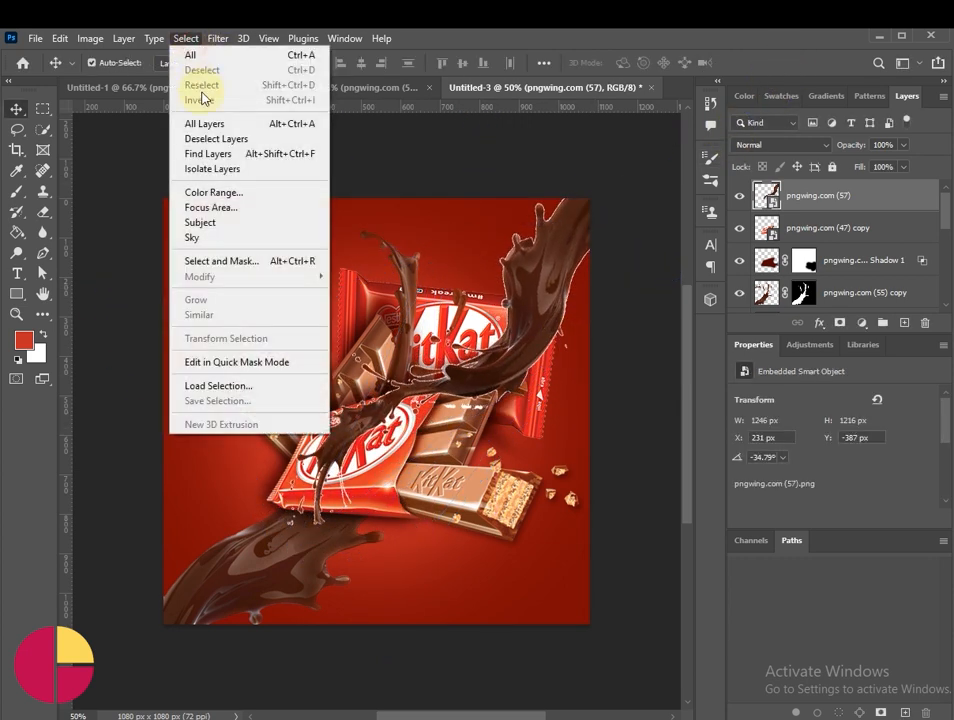
{"action": "left_click", "coordinate": [233, 219]}
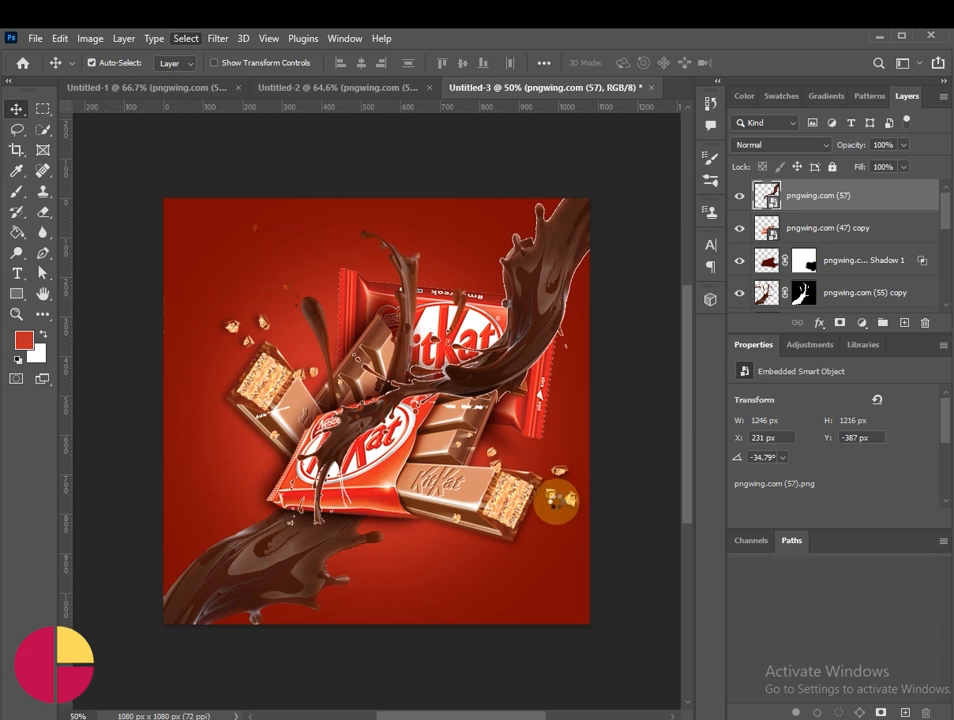
{"action": "left_click", "coordinate": [42, 129]}
{"action": "left_click", "coordinate": [550, 62]}
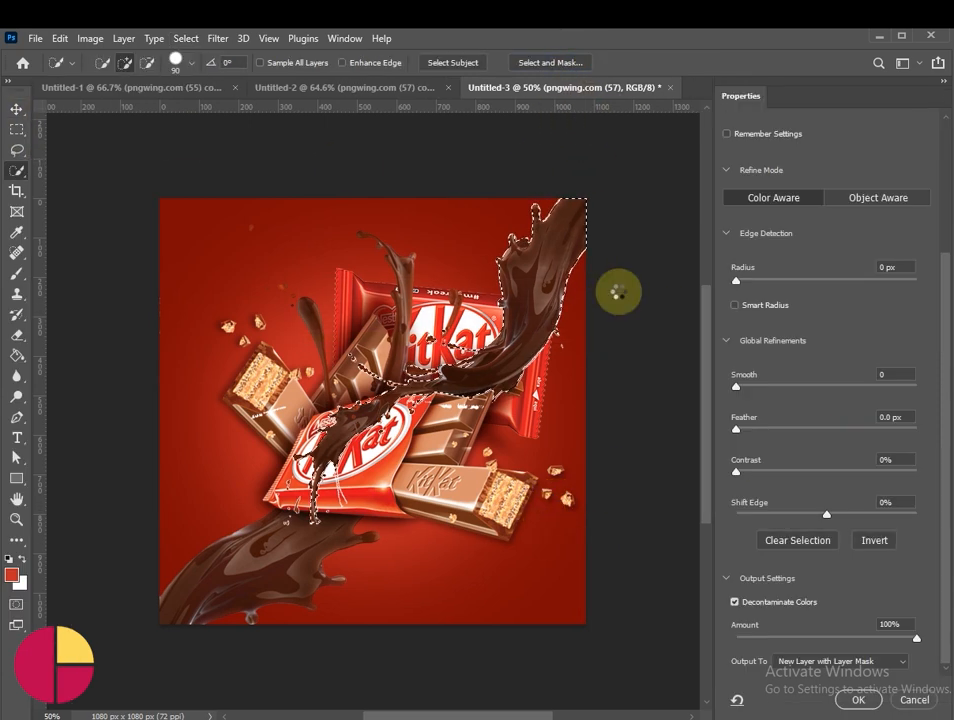
{"action": "left_click", "coordinate": [745, 602]}
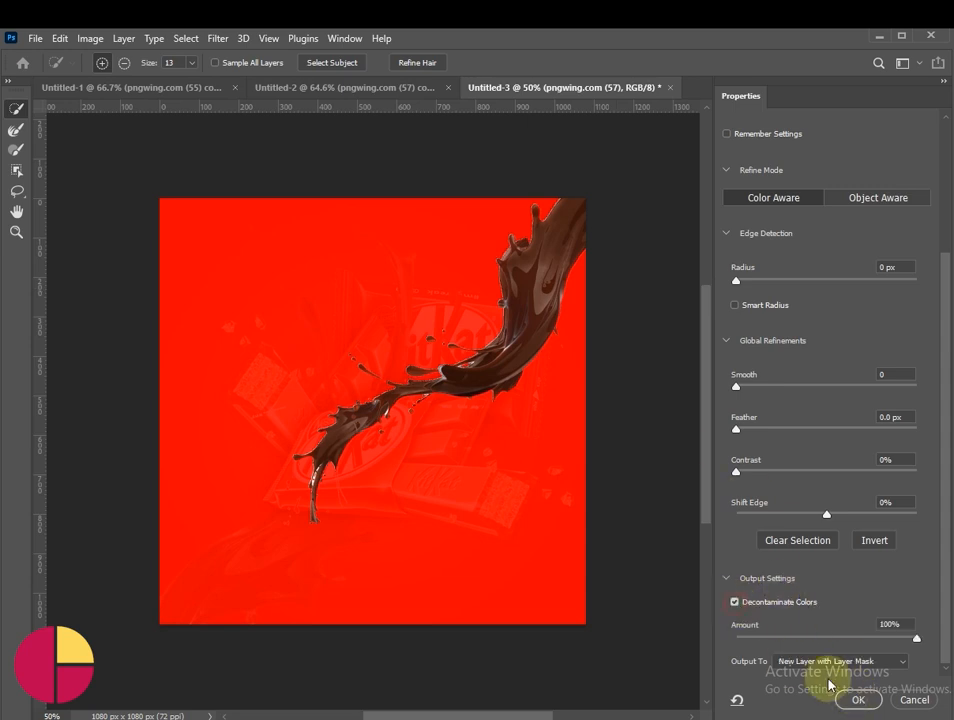
{"action": "left_click", "coordinate": [840, 700]}
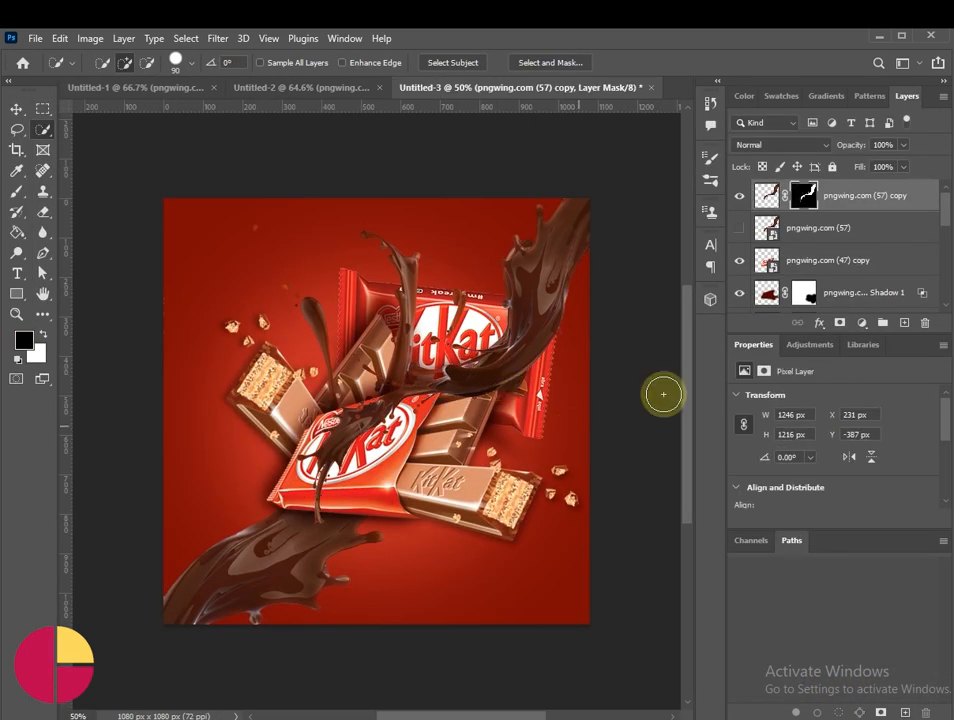
Step: Compare the masked pngwing.com (57) copy with its original, and restack the copy directly below the front bar's shadow layer
{"action": "left_click", "coordinate": [739, 228]}
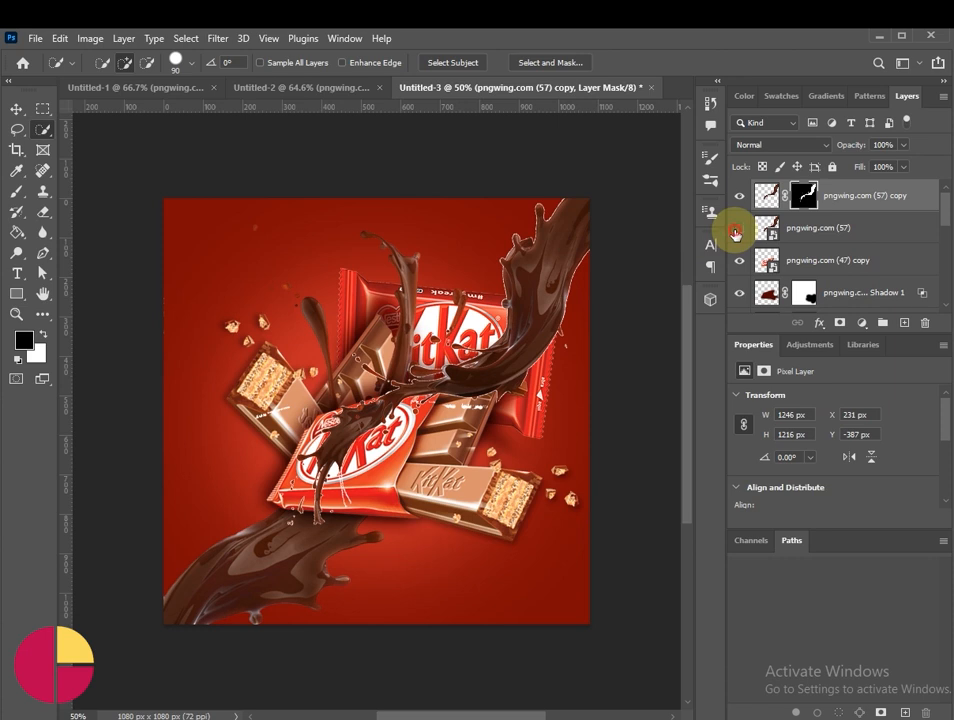
{"action": "left_click", "coordinate": [739, 228]}
{"action": "left_click_drag", "start_coordinate": [860, 200], "coordinate": [844, 247]}
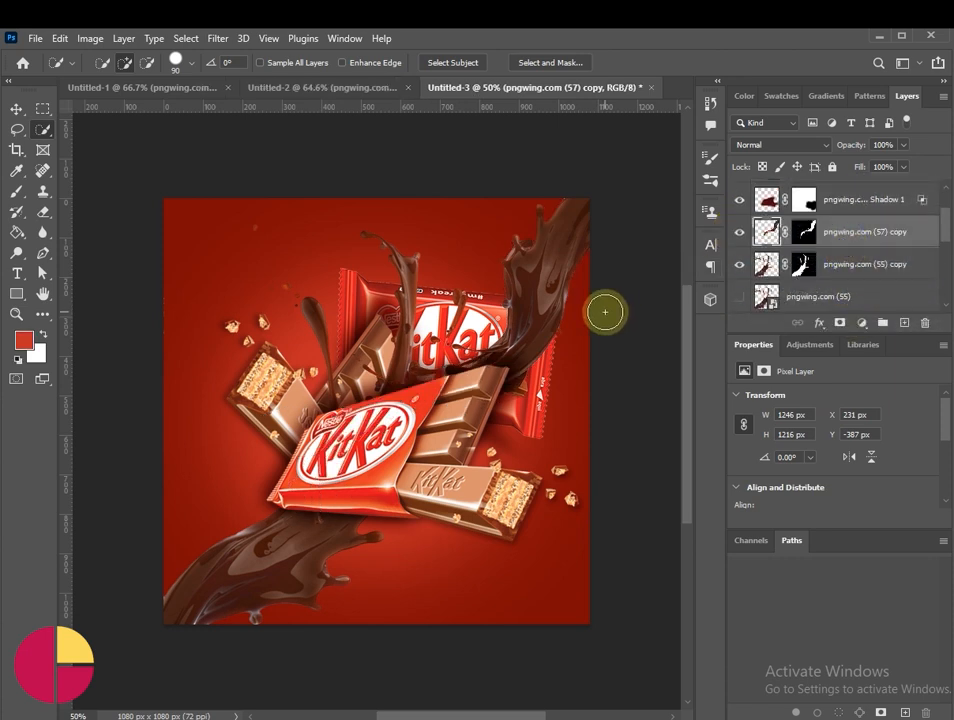
{"action": "key", "text": "v"}
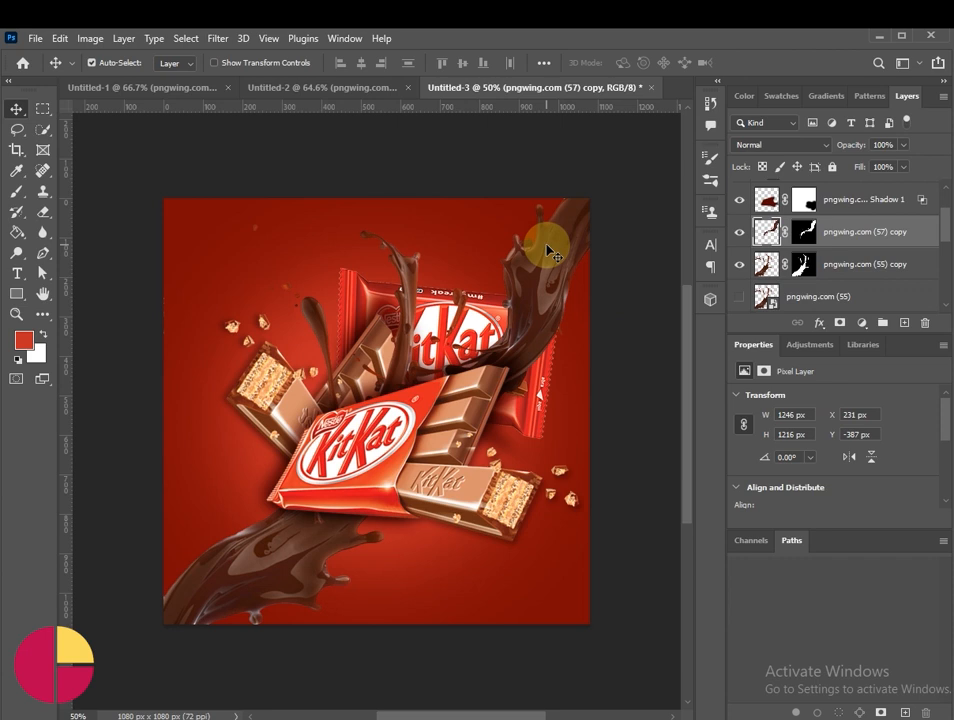
Step: Show the pngwing.com (56) slogan and logo artwork and move it to the top of the layer stack
{"action": "scroll", "coordinate": [771, 268], "scroll_direction": "down", "scroll_amount": 5}
{"action": "left_click", "coordinate": [740, 266]}
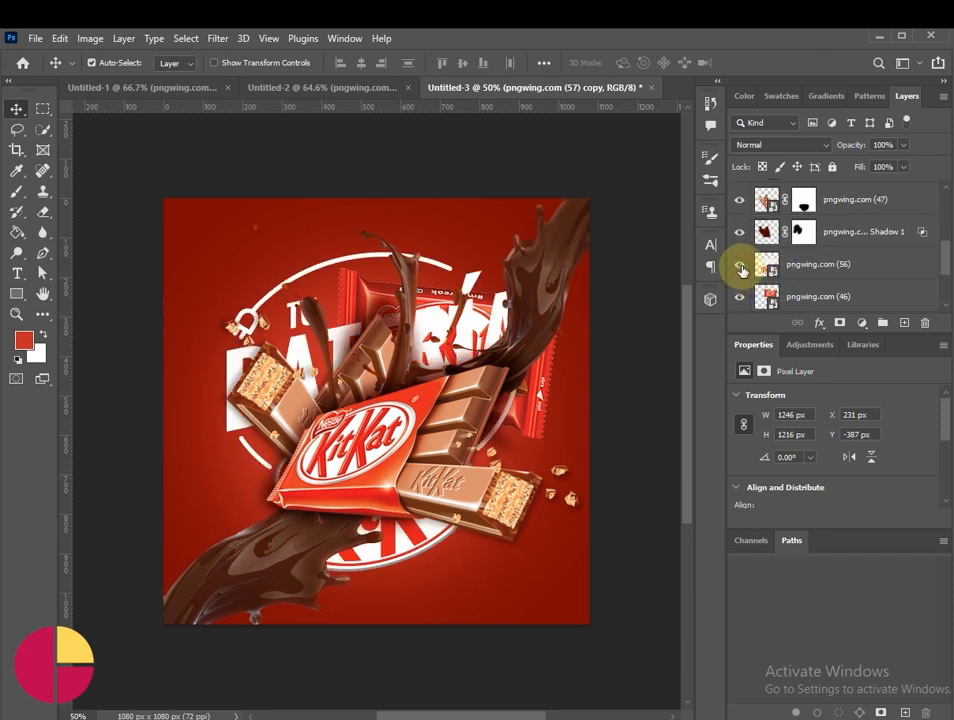
{"action": "left_click_drag", "start_coordinate": [828, 268], "coordinate": [792, 181]}
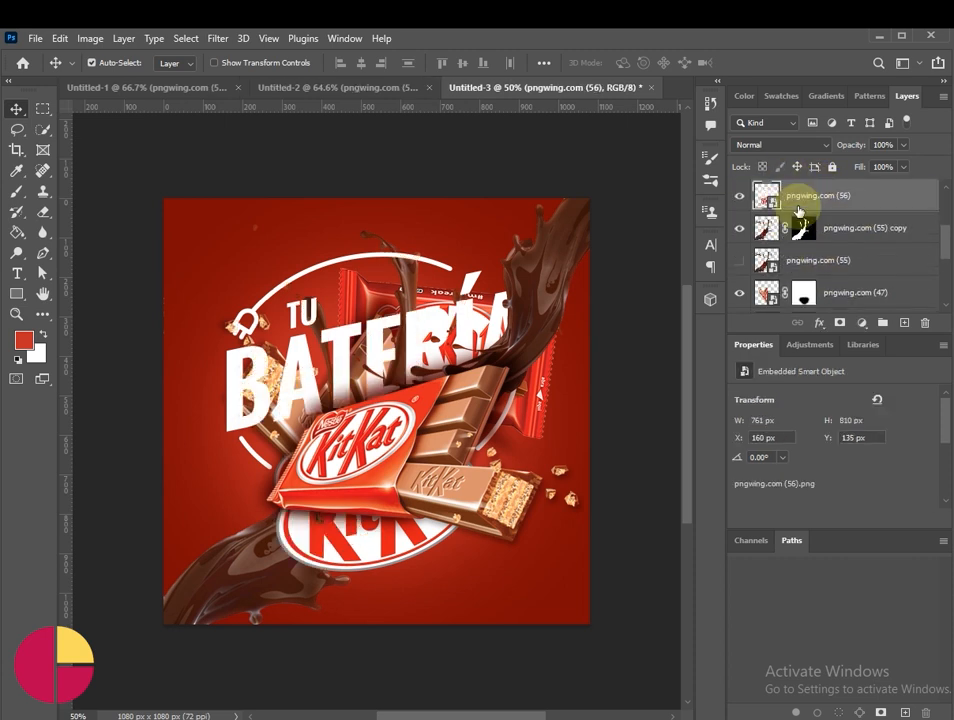
{"action": "scroll", "coordinate": [785, 232], "scroll_direction": "up", "scroll_amount": 3}
{"action": "scroll", "coordinate": [835, 282], "scroll_direction": "down", "scroll_amount": 2}
{"action": "left_click_drag", "start_coordinate": [841, 291], "coordinate": [792, 178]}
Step: Scale the pngwing.com (56) artwork down to 235 × 250 px and place it over the poster's upper-right corner
{"action": "key", "text": "ctrl+t"}
{"action": "left_click_drag", "start_coordinate": [225, 413], "coordinate": [437, 363]}
{"action": "left_click_drag", "start_coordinate": [467, 449], "coordinate": [541, 256]}
{"action": "left_click", "coordinate": [784, 62]}
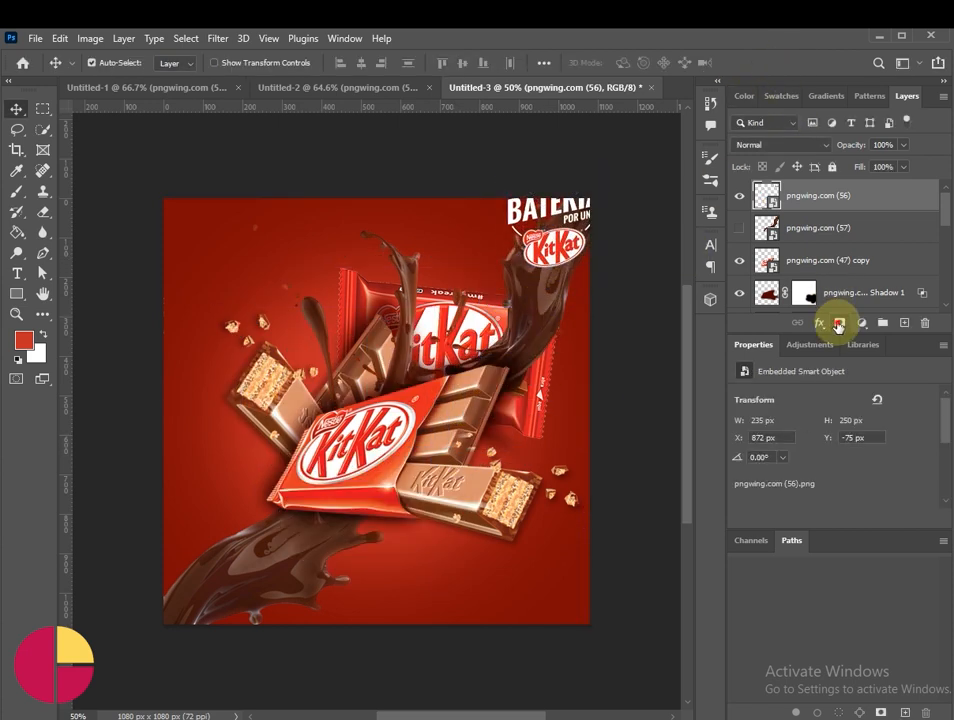
Step: Mask out the slogan on the pngwing.com (56) layer with a black brush, and shift the remaining KitKat logo slightly toward the upper left
{"action": "left_click", "coordinate": [839, 323]}
{"action": "left_click", "coordinate": [18, 192]}
{"action": "mouse_move", "coordinate": [543, 188]}
{"action": "left_mouse_down"}
{"action": "mouse_move", "coordinate": [506, 183]}
{"action": "mouse_move", "coordinate": [519, 205]}
{"action": "mouse_move", "coordinate": [509, 198]}
{"action": "mouse_move", "coordinate": [505, 210]}
{"action": "mouse_move", "coordinate": [512, 238]}
{"action": "mouse_move", "coordinate": [553, 215]}
{"action": "left_mouse_up"}
{"action": "key", "text": "bracketleft"}
{"action": "key", "text": "bracketleft"}
{"action": "key", "text": "bracketleft"}
{"action": "left_click", "coordinate": [509, 202]}
{"action": "key", "text": "bracketleft"}
{"action": "key", "text": "bracketleft"}
{"action": "key", "text": "bracketleft"}
{"action": "key", "text": "bracketleft"}
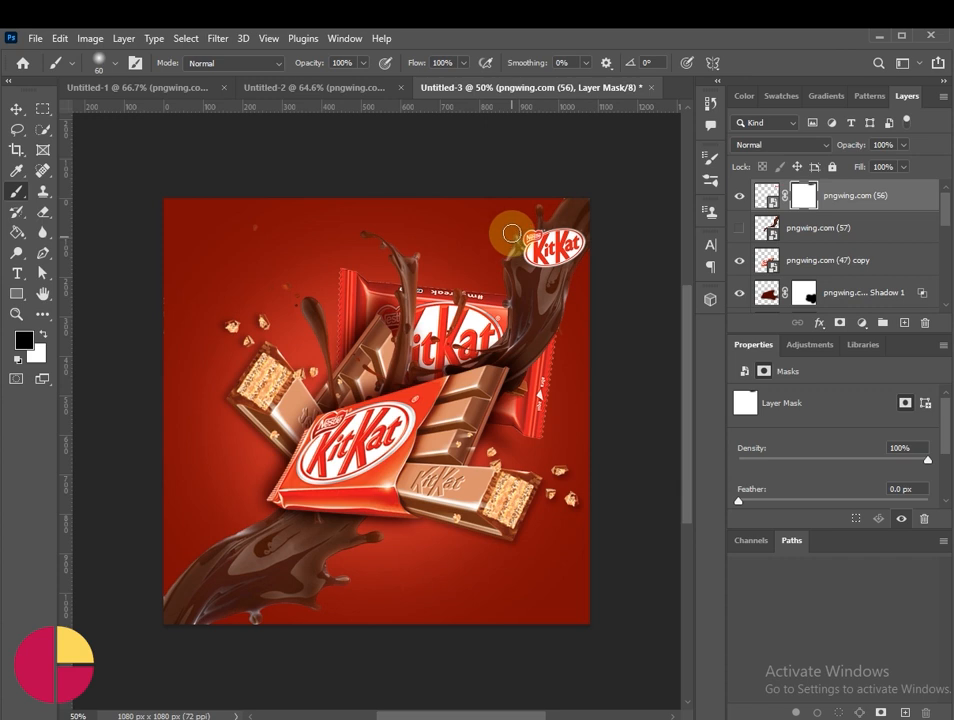
{"action": "left_click", "coordinate": [15, 107]}
{"action": "left_click_drag", "start_coordinate": [562, 259], "coordinate": [551, 243]}
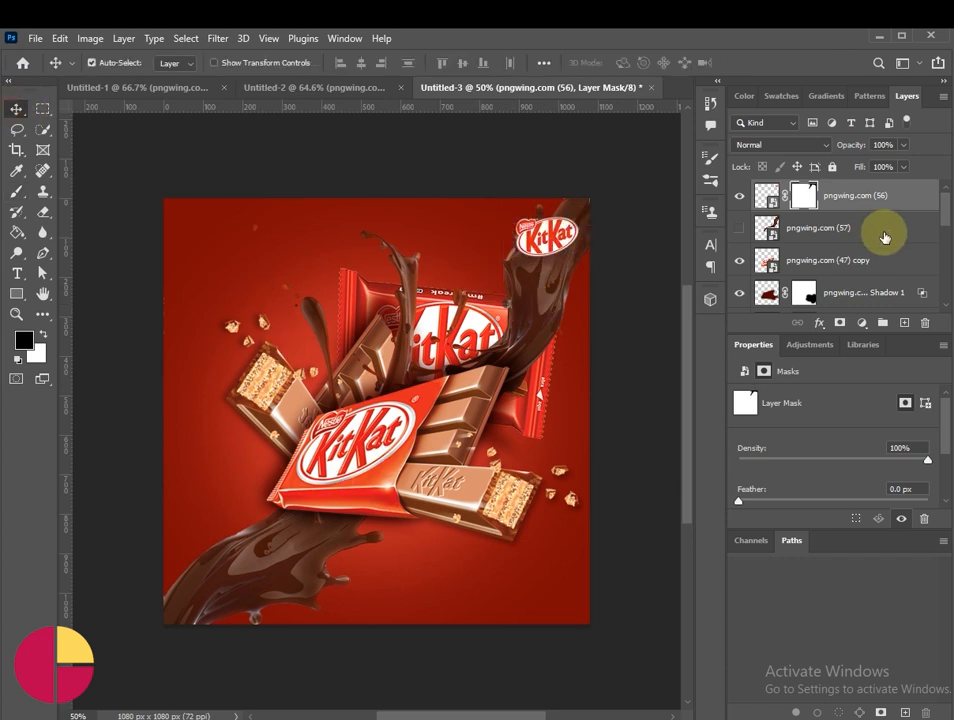
Step: Add a text layer directly above Layer 1 near the poster's upper-left corner, containing the pasted four-line slogan "My Chocolate My Passion"
{"action": "scroll", "coordinate": [884, 235], "scroll_direction": "down", "scroll_amount": 5}
{"action": "left_click", "coordinate": [848, 231]}
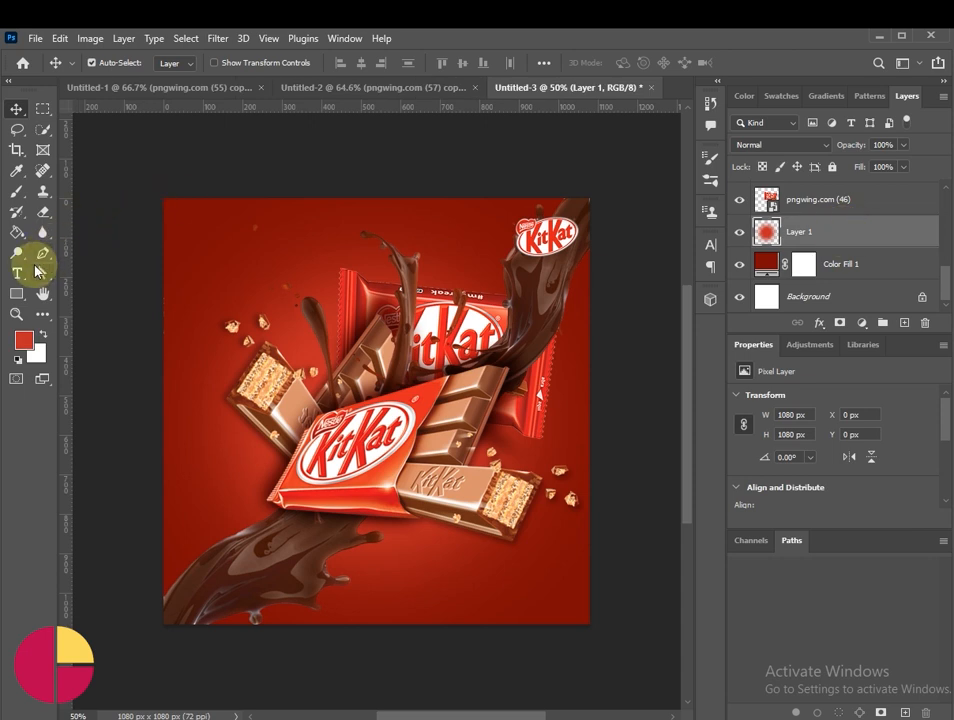
{"action": "key", "text": "t"}
{"action": "left_click", "coordinate": [208, 249]}
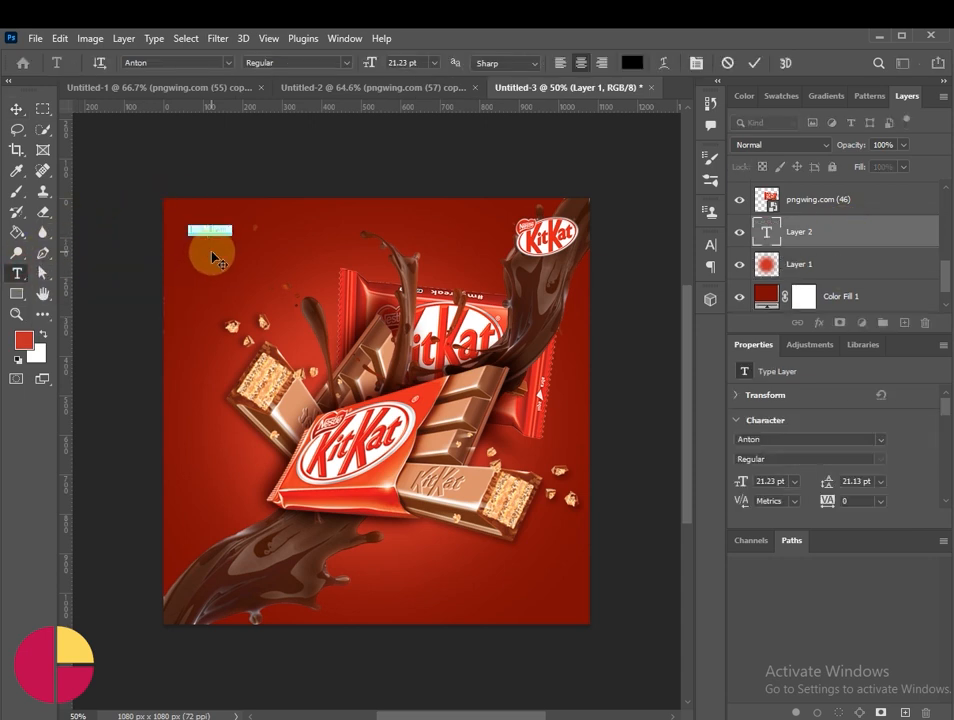
{"action": "left_click", "coordinate": [16, 109]}
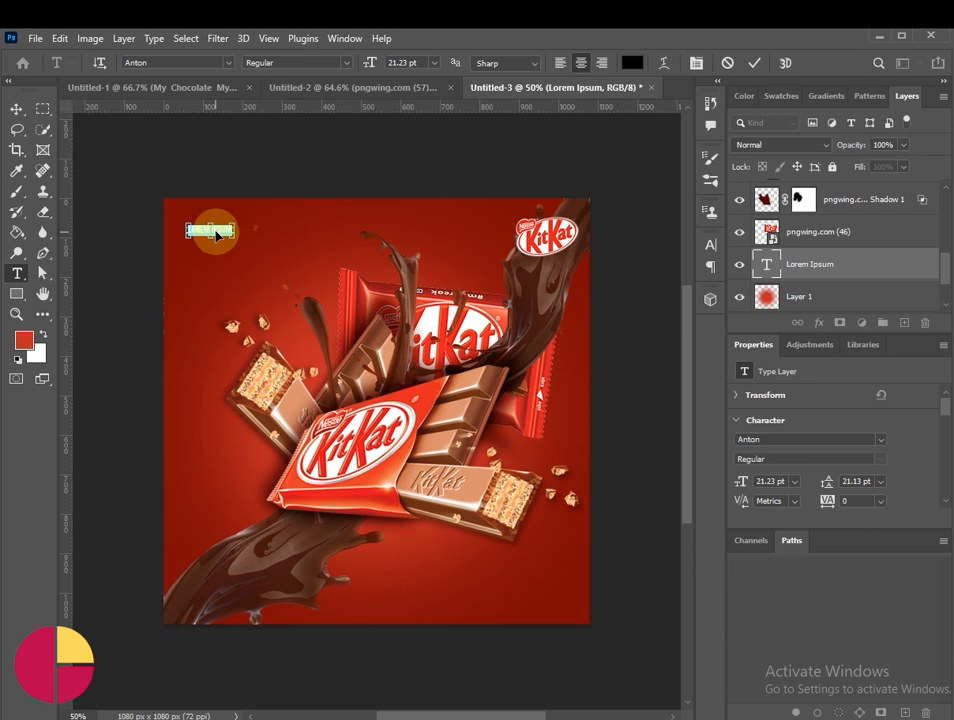
{"action": "type", "text": "MY CHOCOLATE MY PASSION"}
{"action": "left_click", "coordinate": [16, 109]}
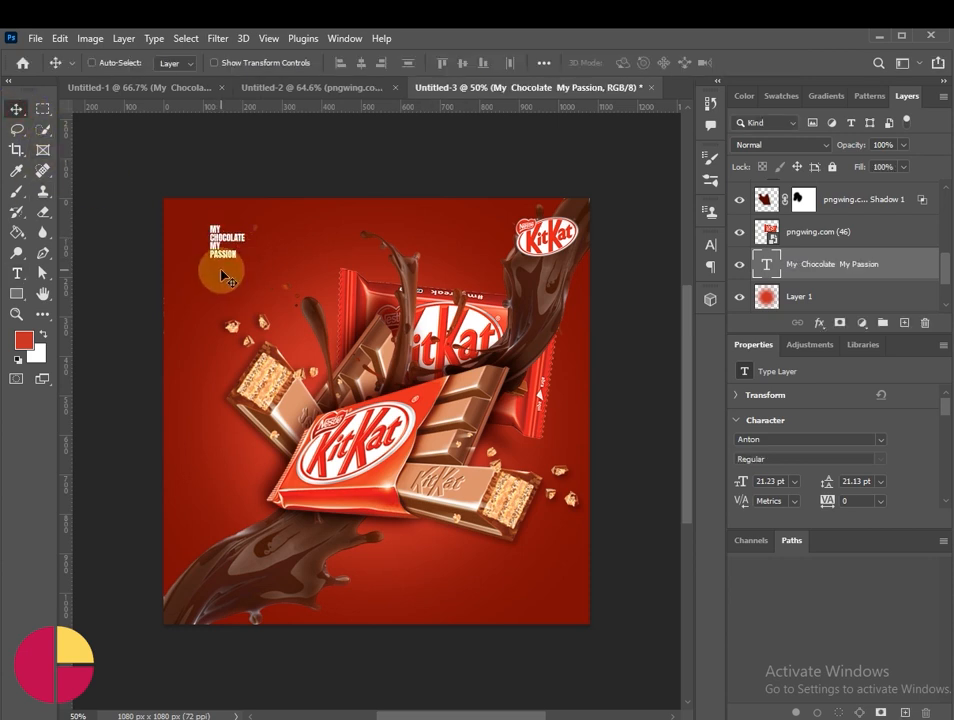
Step: Scale the "My Chocolate My Passion" text up to about 718% and place it at the poster's upper left behind the products
{"action": "key", "text": "ctrl+t"}
{"action": "left_click_drag", "start_coordinate": [250, 262], "coordinate": [478, 486]}
{"action": "left_click_drag", "start_coordinate": [288, 343], "coordinate": [253, 326]}
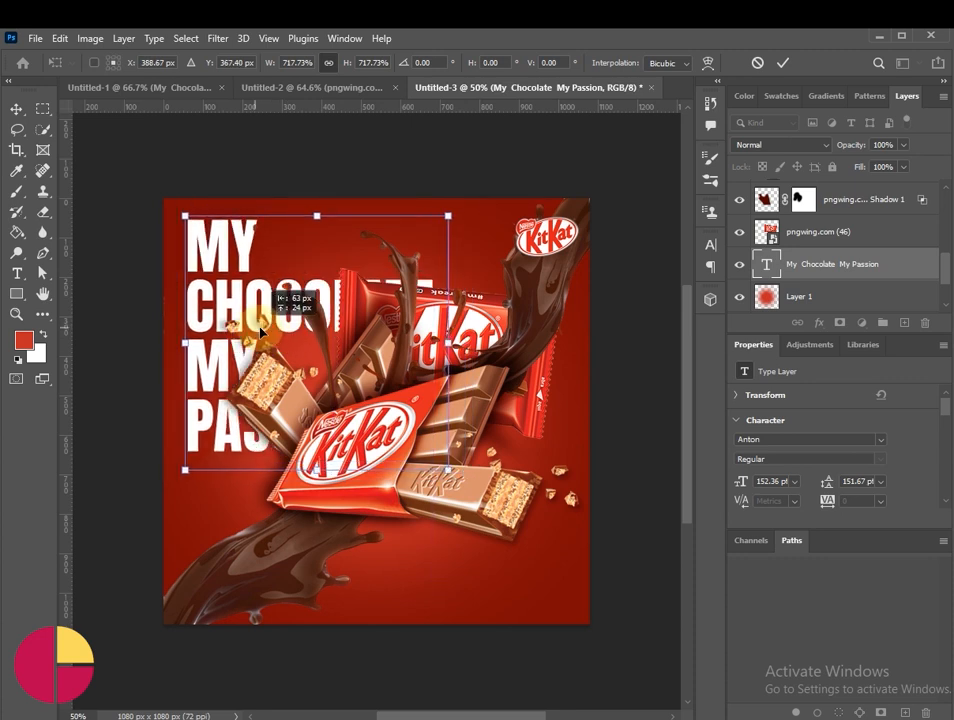
{"action": "left_click", "coordinate": [782, 63]}
Step: Duplicate the "My Chocolate My Passion" text layer and move the copy to the poster's lower-right area
{"action": "left_click_drag", "start_coordinate": [870, 262], "coordinate": [904, 322]}
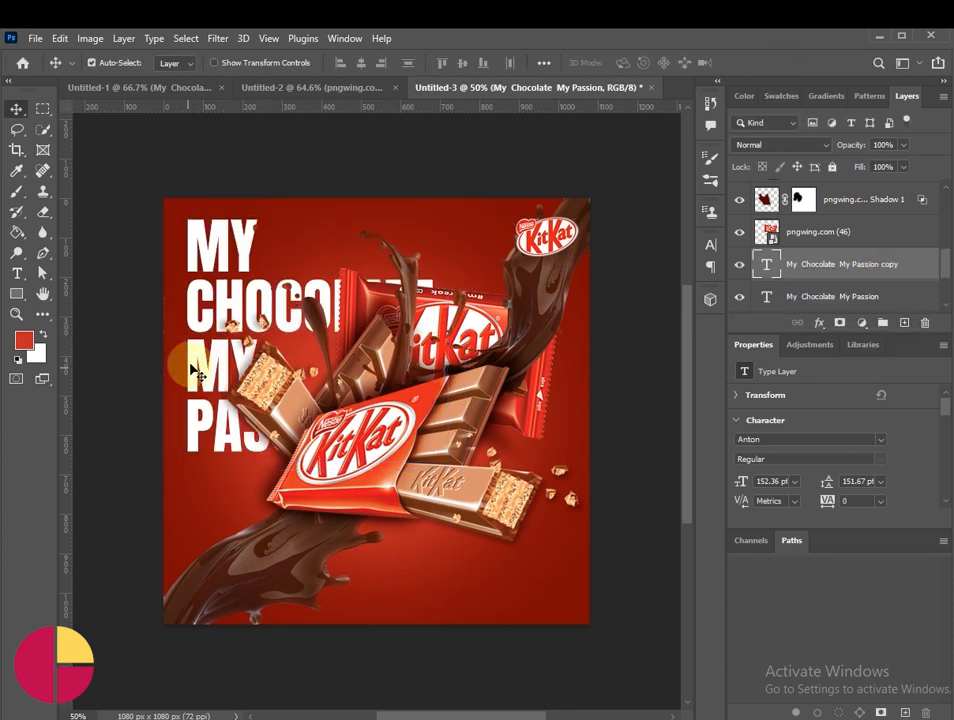
{"action": "left_click_drag", "start_coordinate": [225, 401], "coordinate": [427, 548]}
{"action": "left_click", "coordinate": [630, 420]}
{"action": "scroll", "coordinate": [615, 438], "scroll_direction": "up", "scroll_amount": 2}
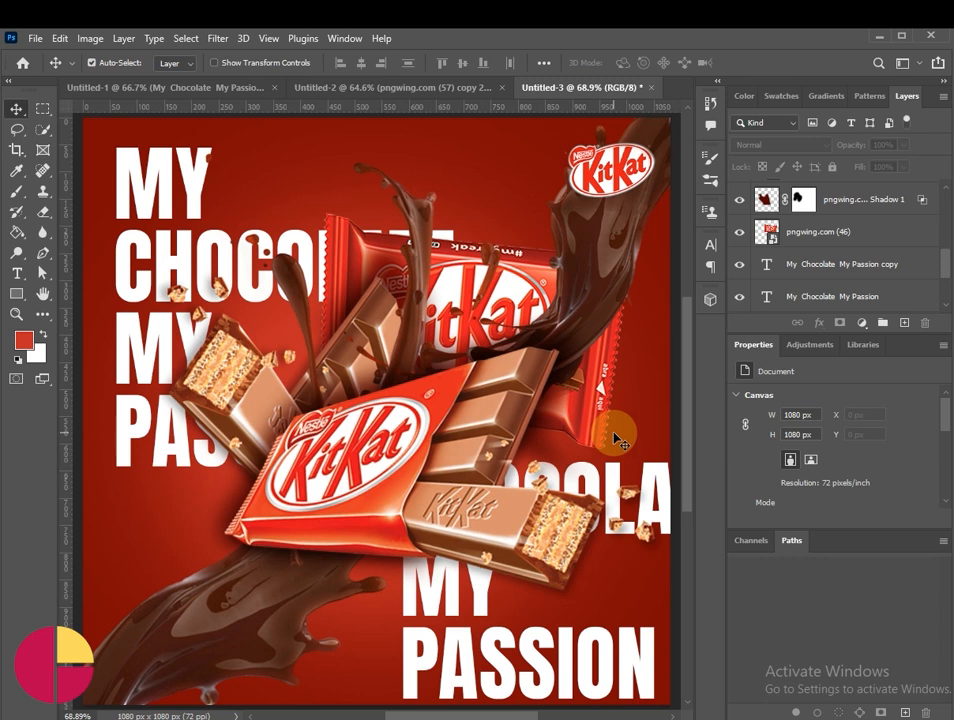